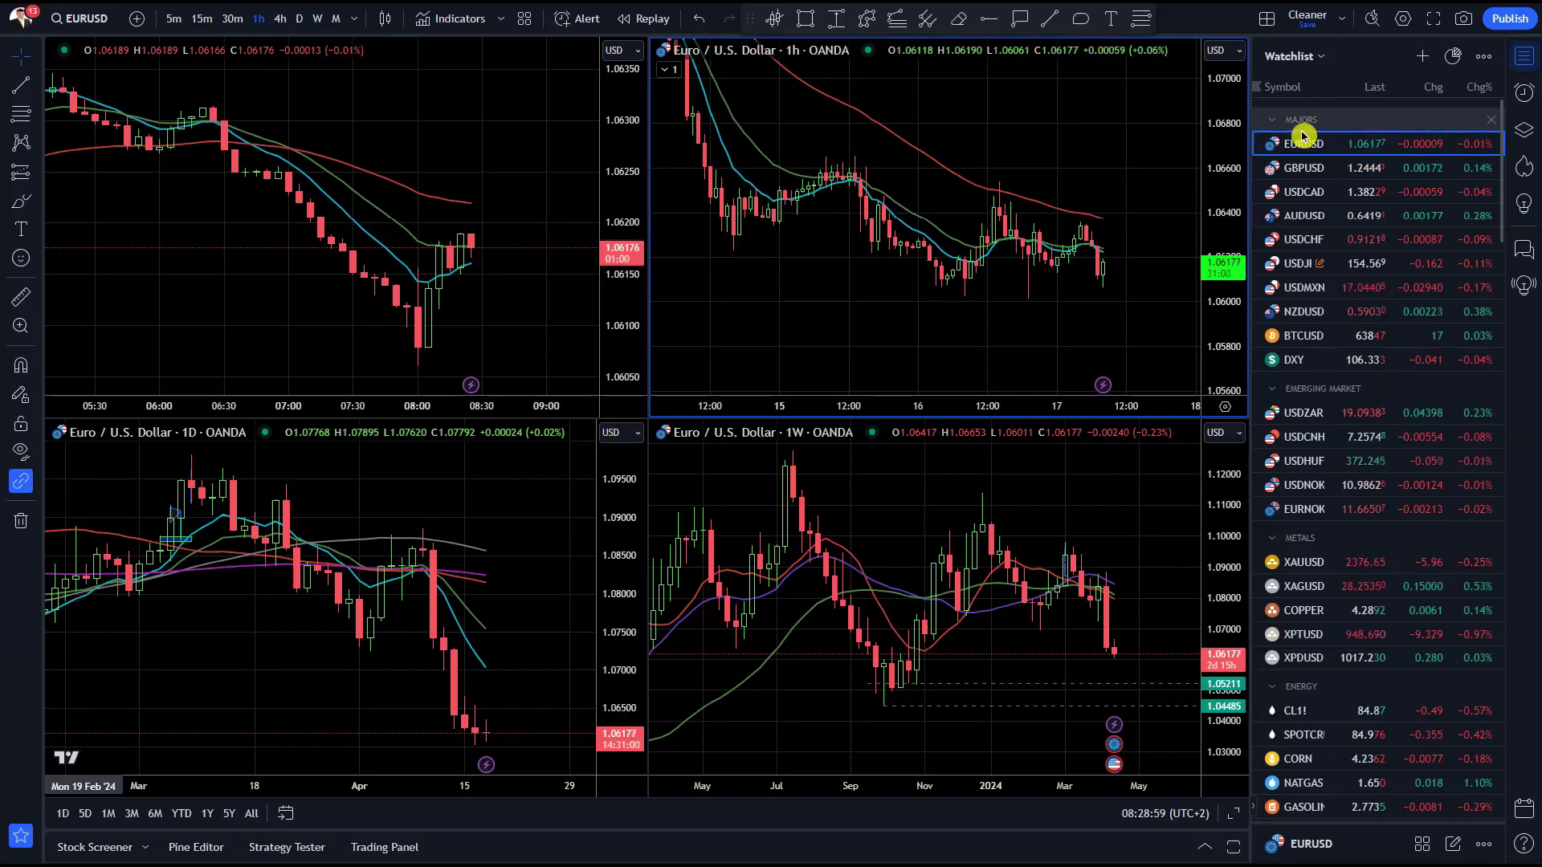
Mark a horizontal level at 1.06008 on the hourly EURUSD chart
scroll(1324, 120, down, 3)
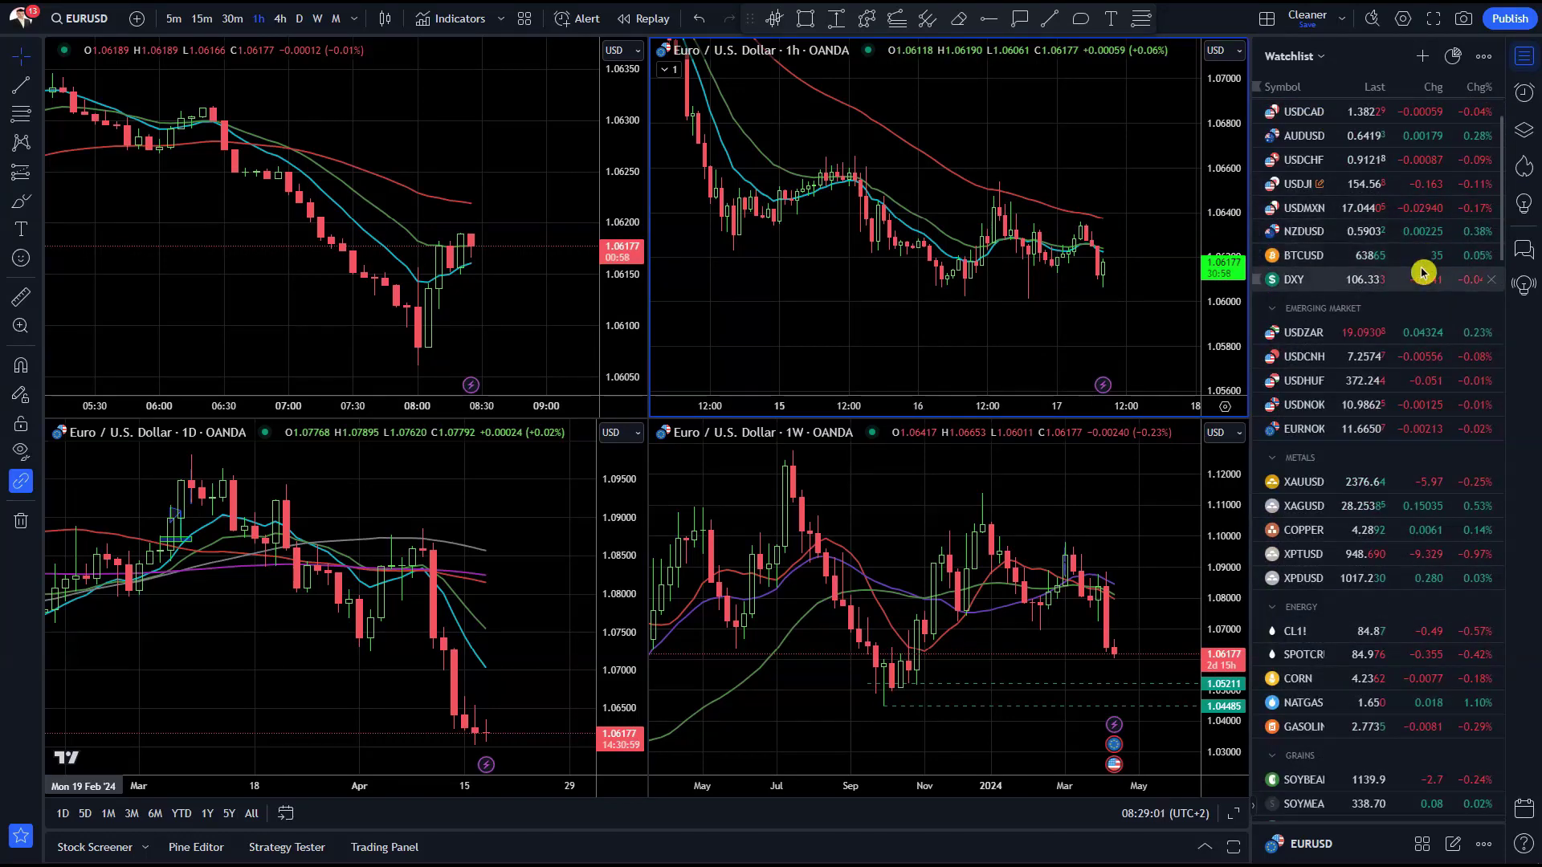
scroll(1394, 418, down, 2)
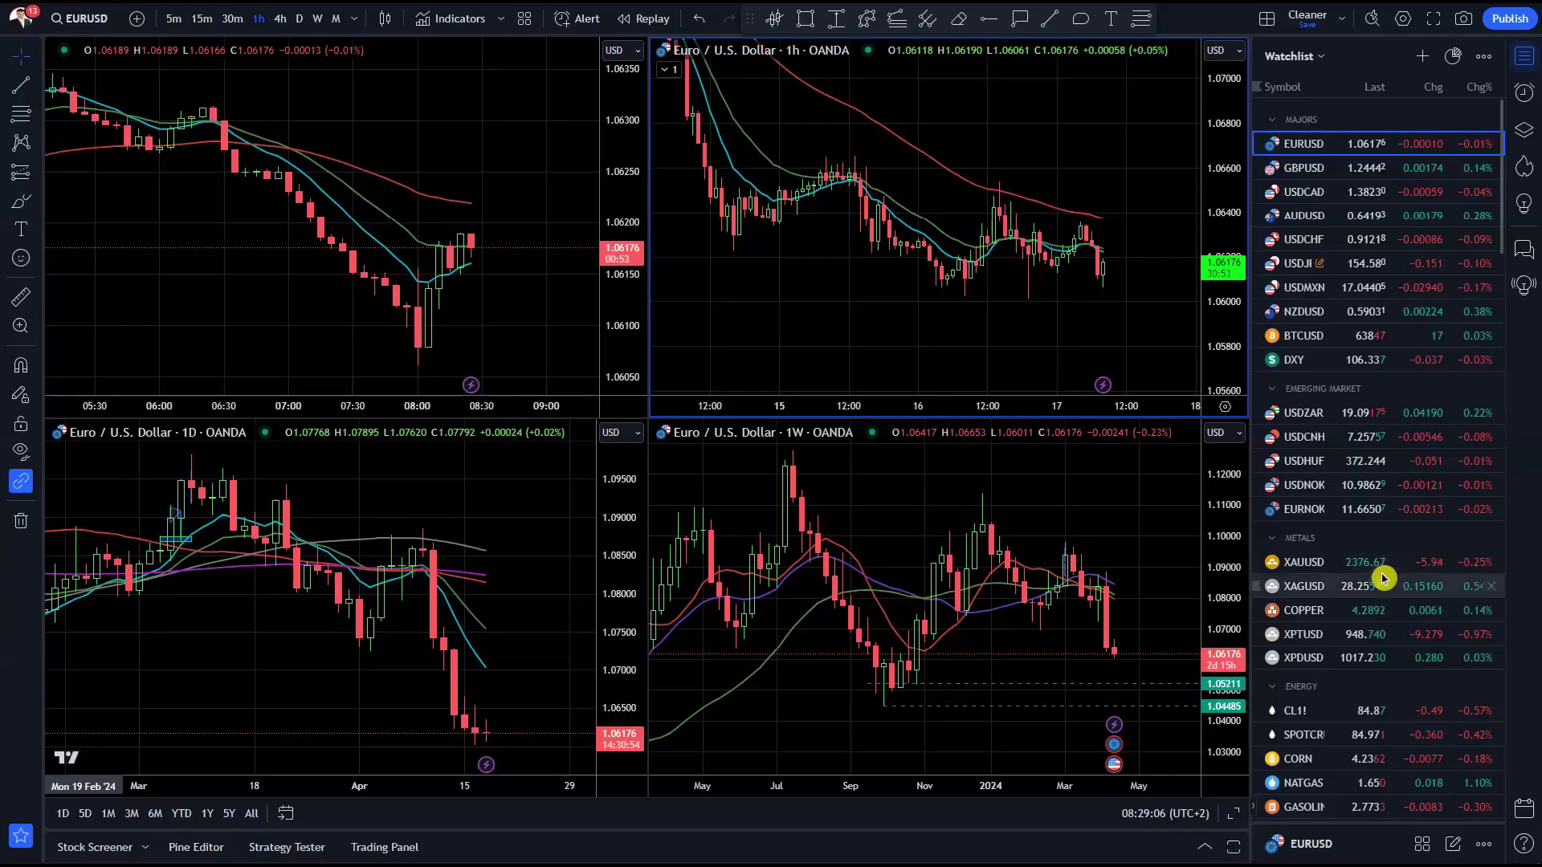
click(992, 20)
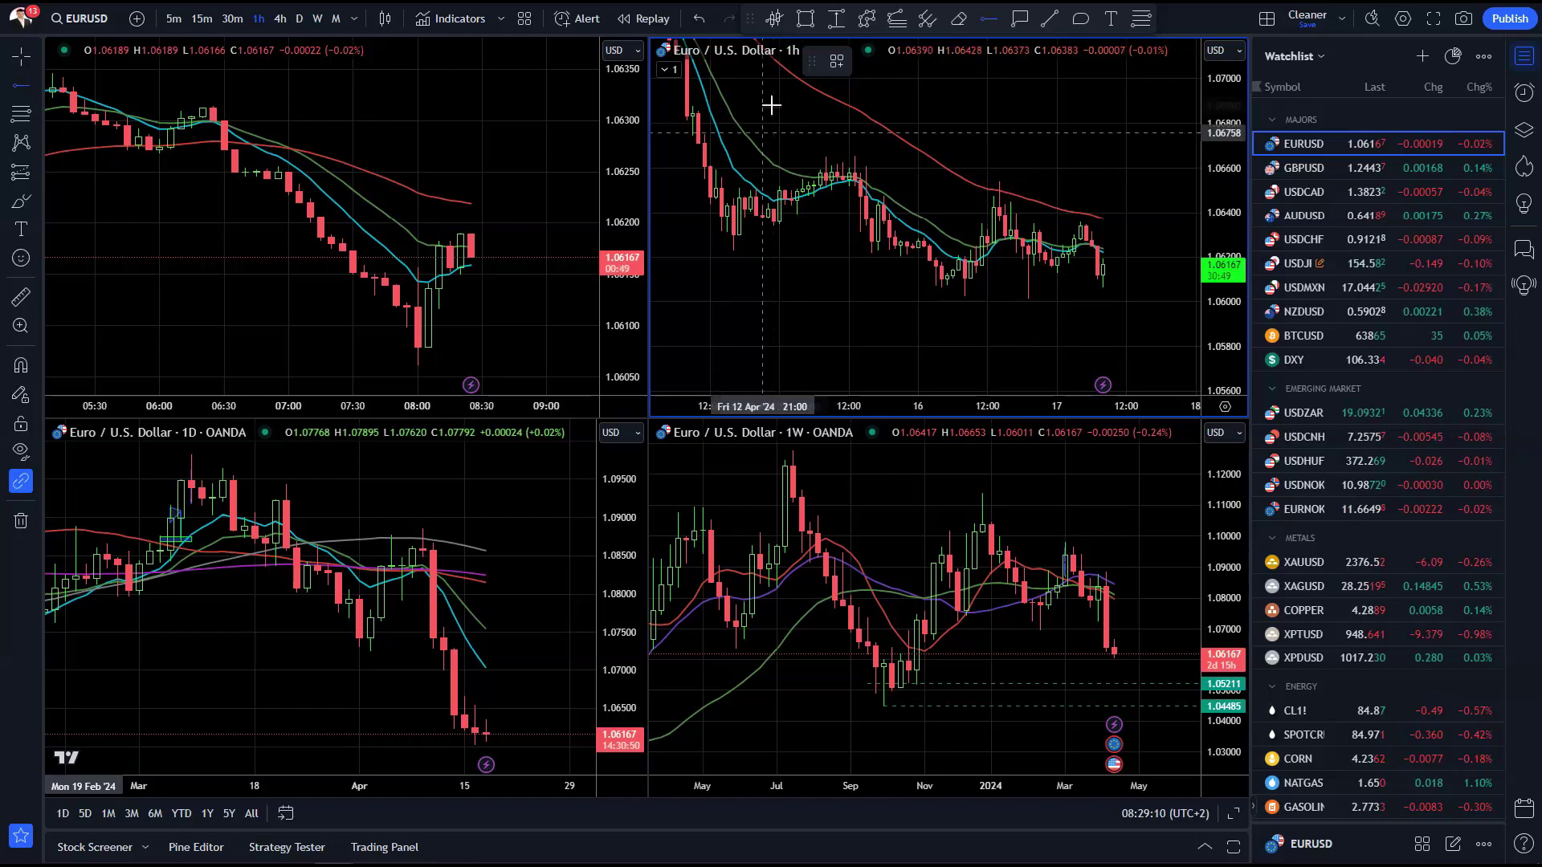
click(802, 299)
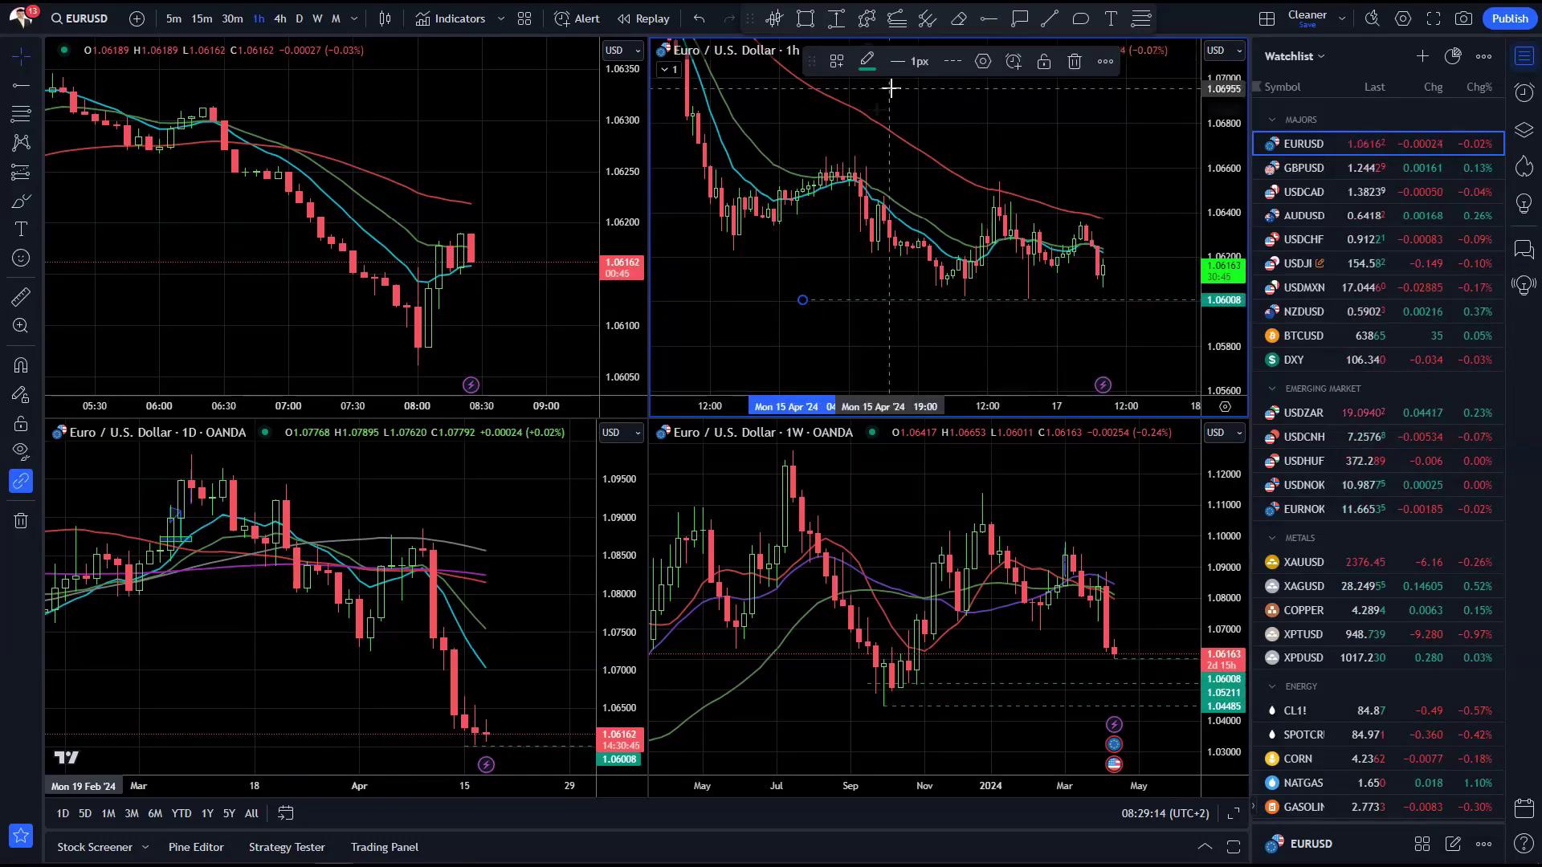
Draw a descending trend line from the swing high along the falling highs
click(1051, 20)
click(855, 151)
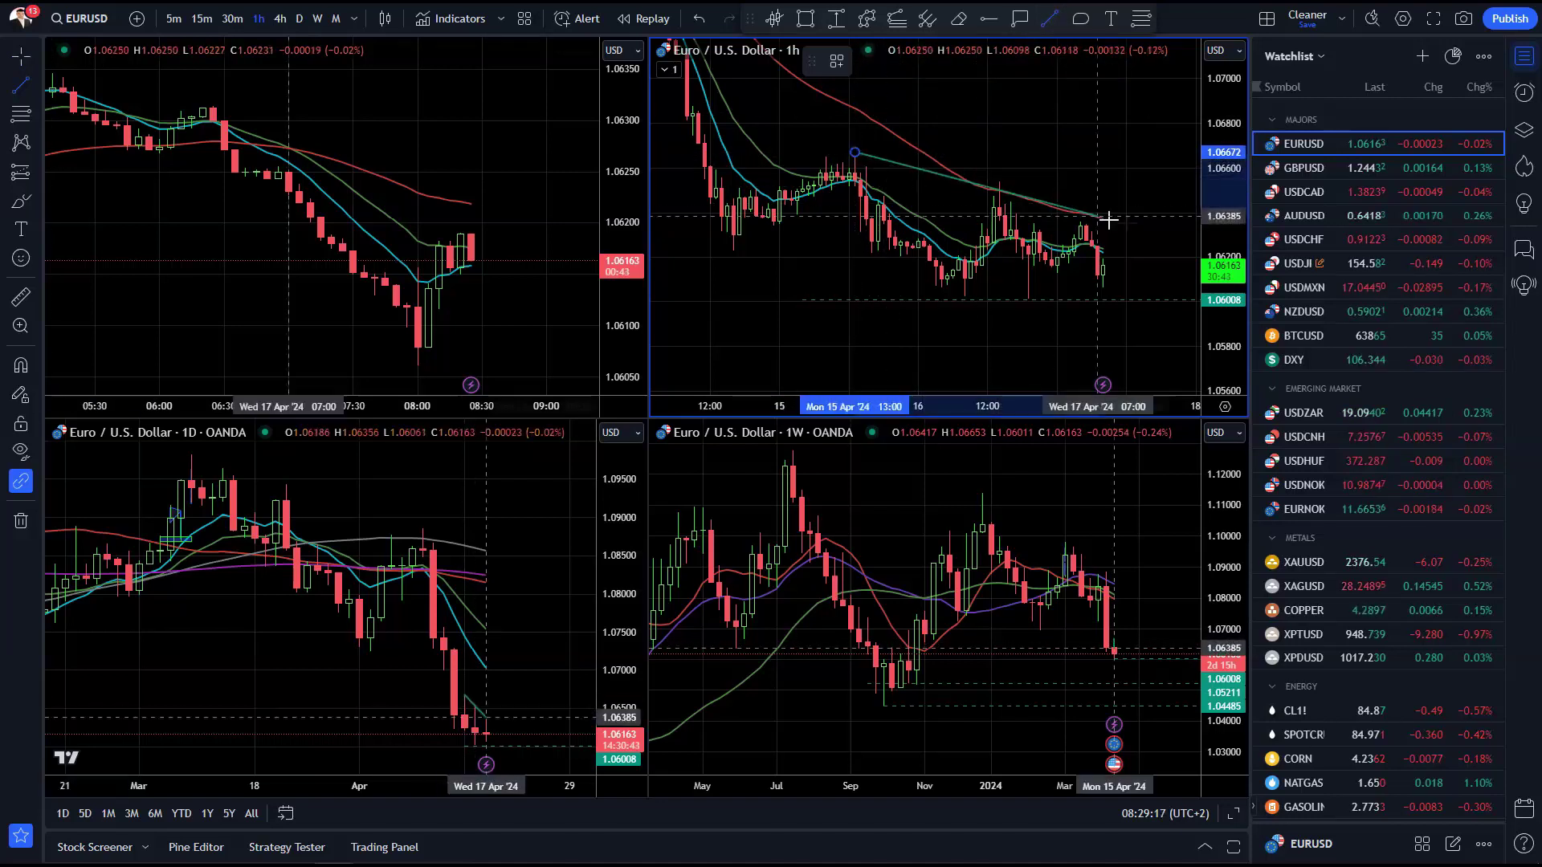
double_click(1167, 238)
click(1108, 127)
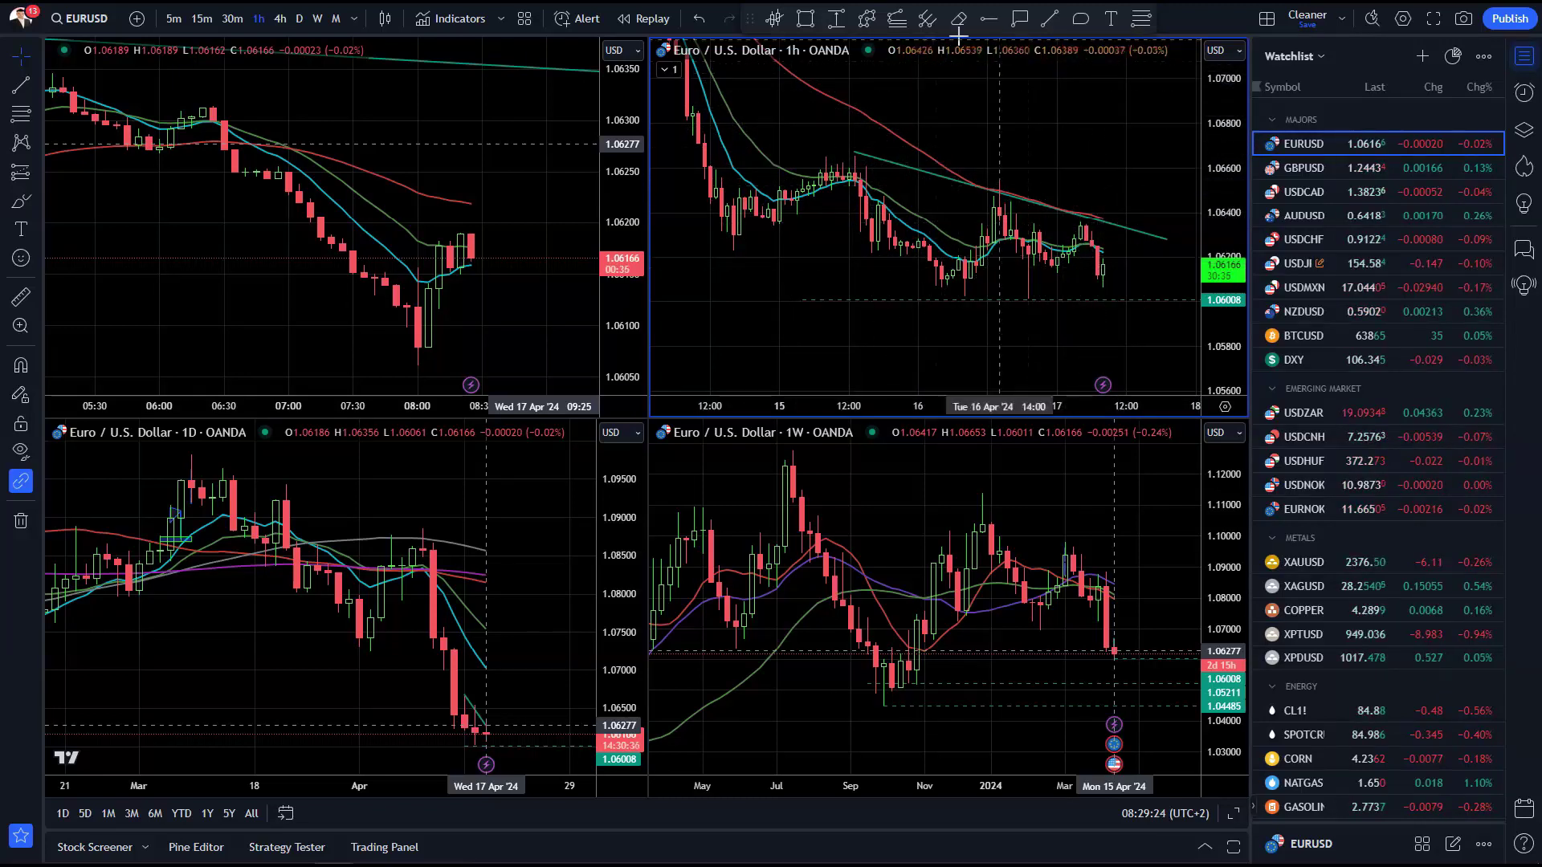
Draw a zigzag projected path from the latest candle, ending in a final drop lower
click(867, 18)
drag(1226, 234, 1122, 261)
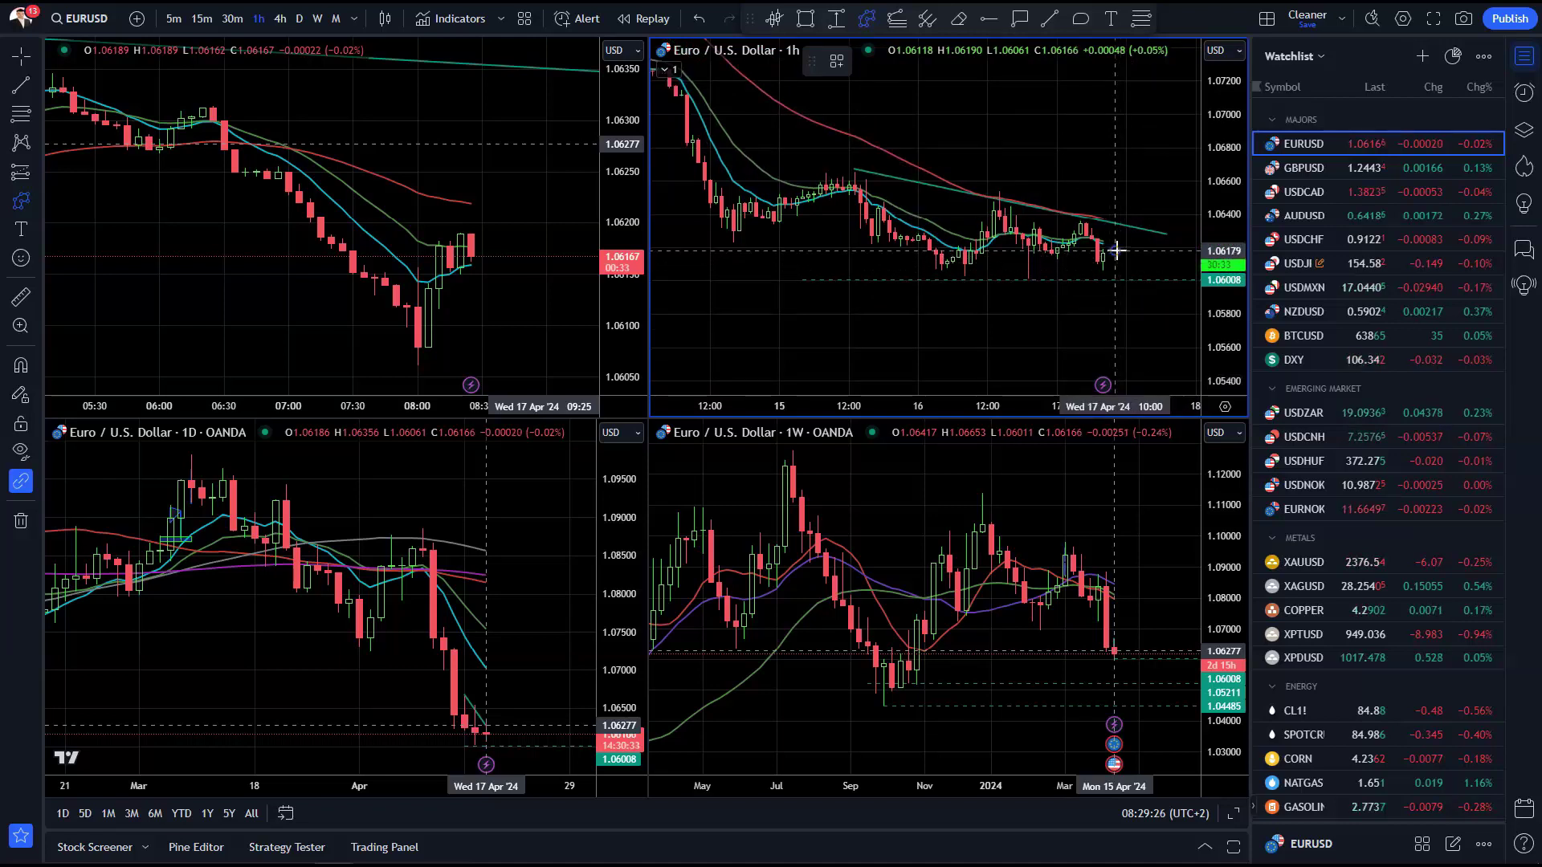
click(1115, 252)
click(1115, 309)
click(1127, 287)
click(1139, 317)
click(1155, 280)
click(1161, 310)
click(1175, 367)
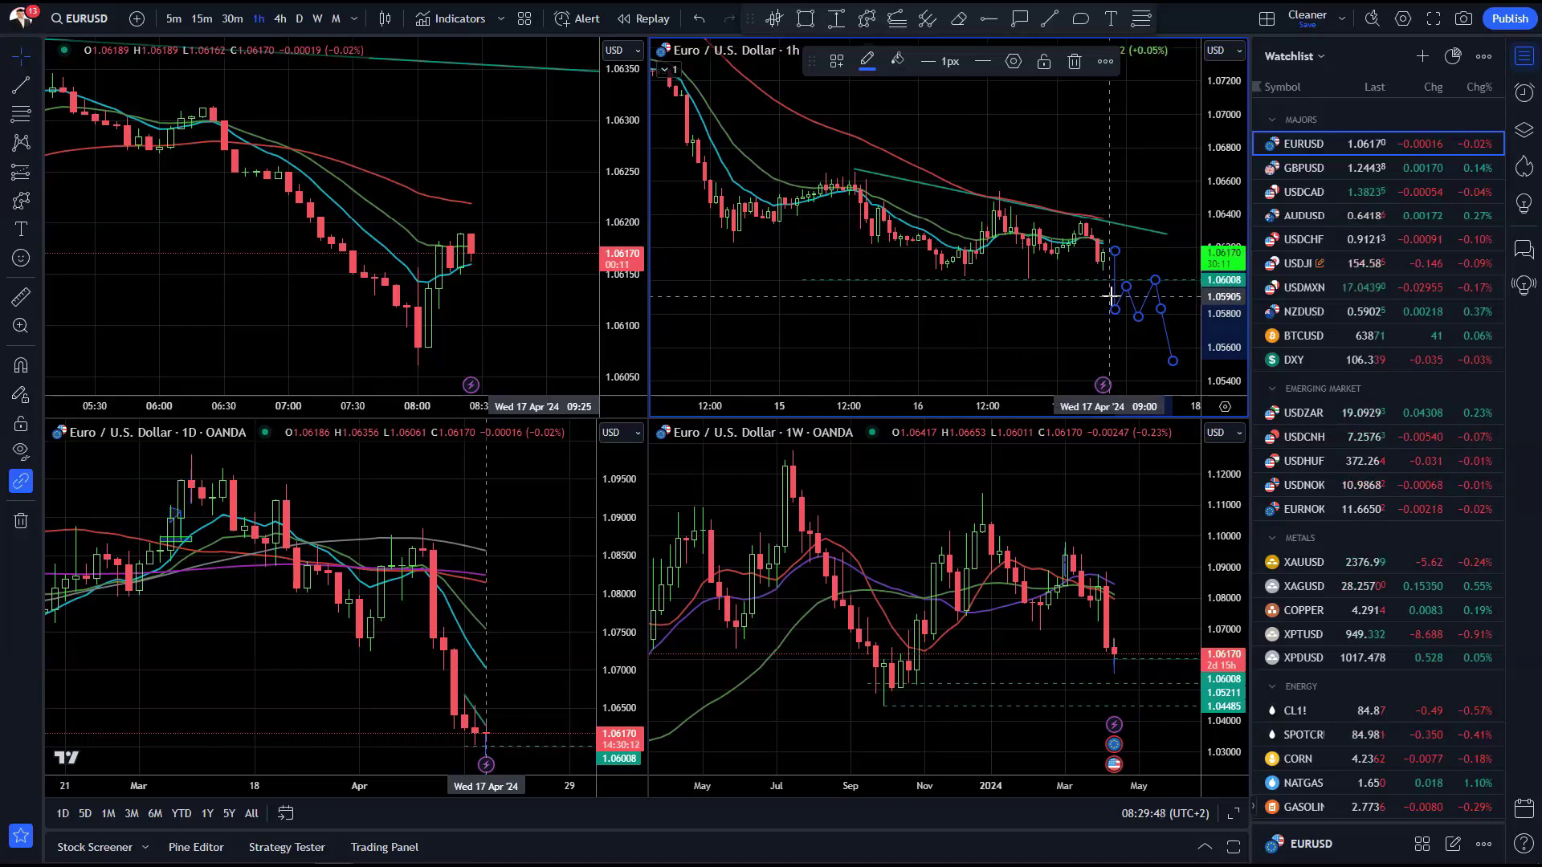
Load BTCUSD into all four charts, clear the old drawings, and pick the Horizontal Ray tool
click(1365, 337)
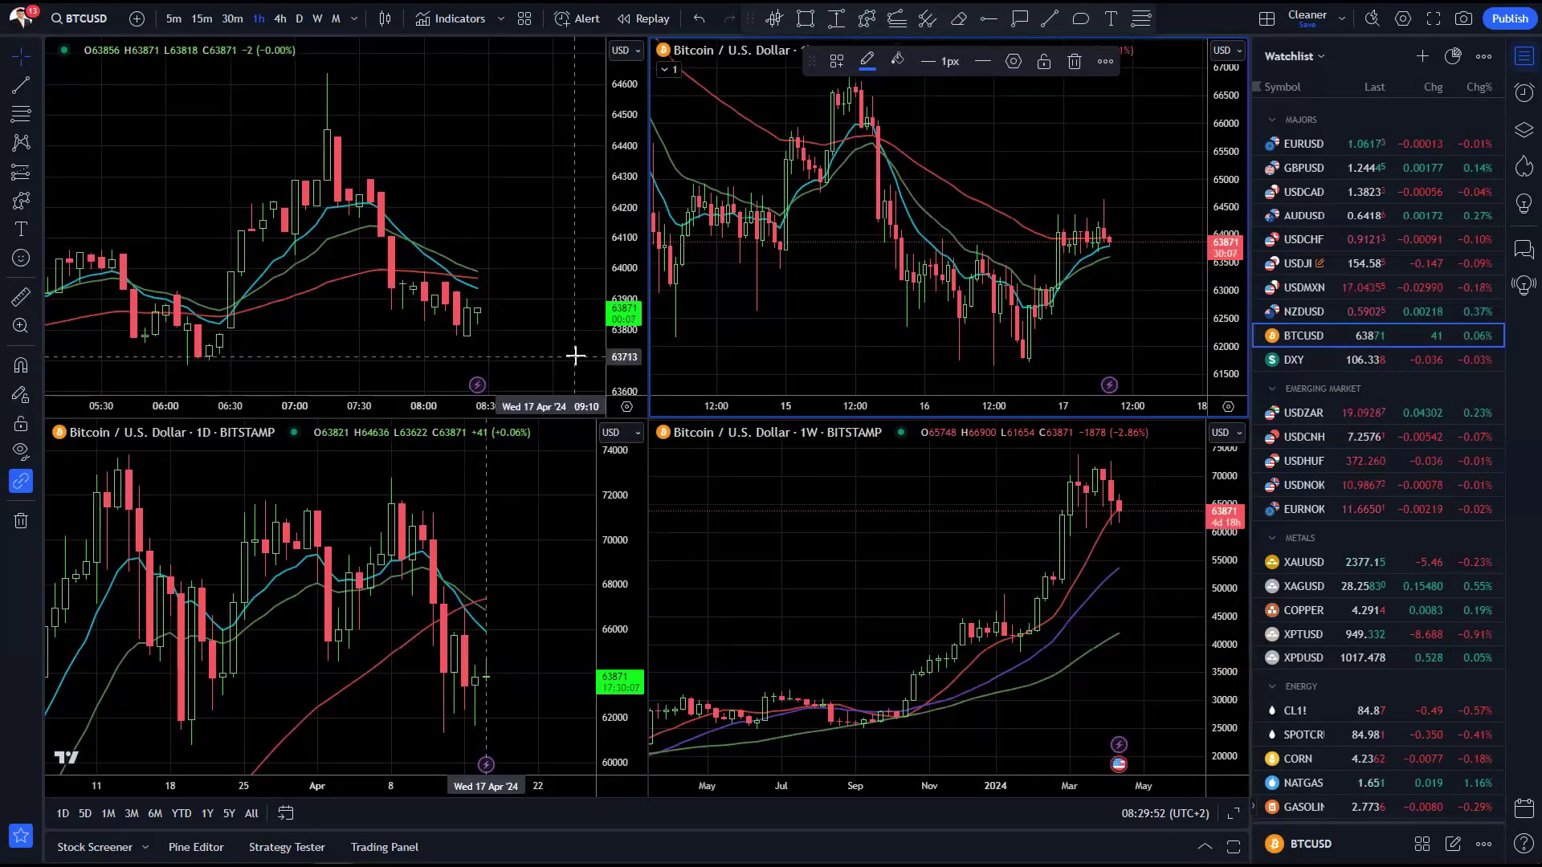
right_click(540, 492)
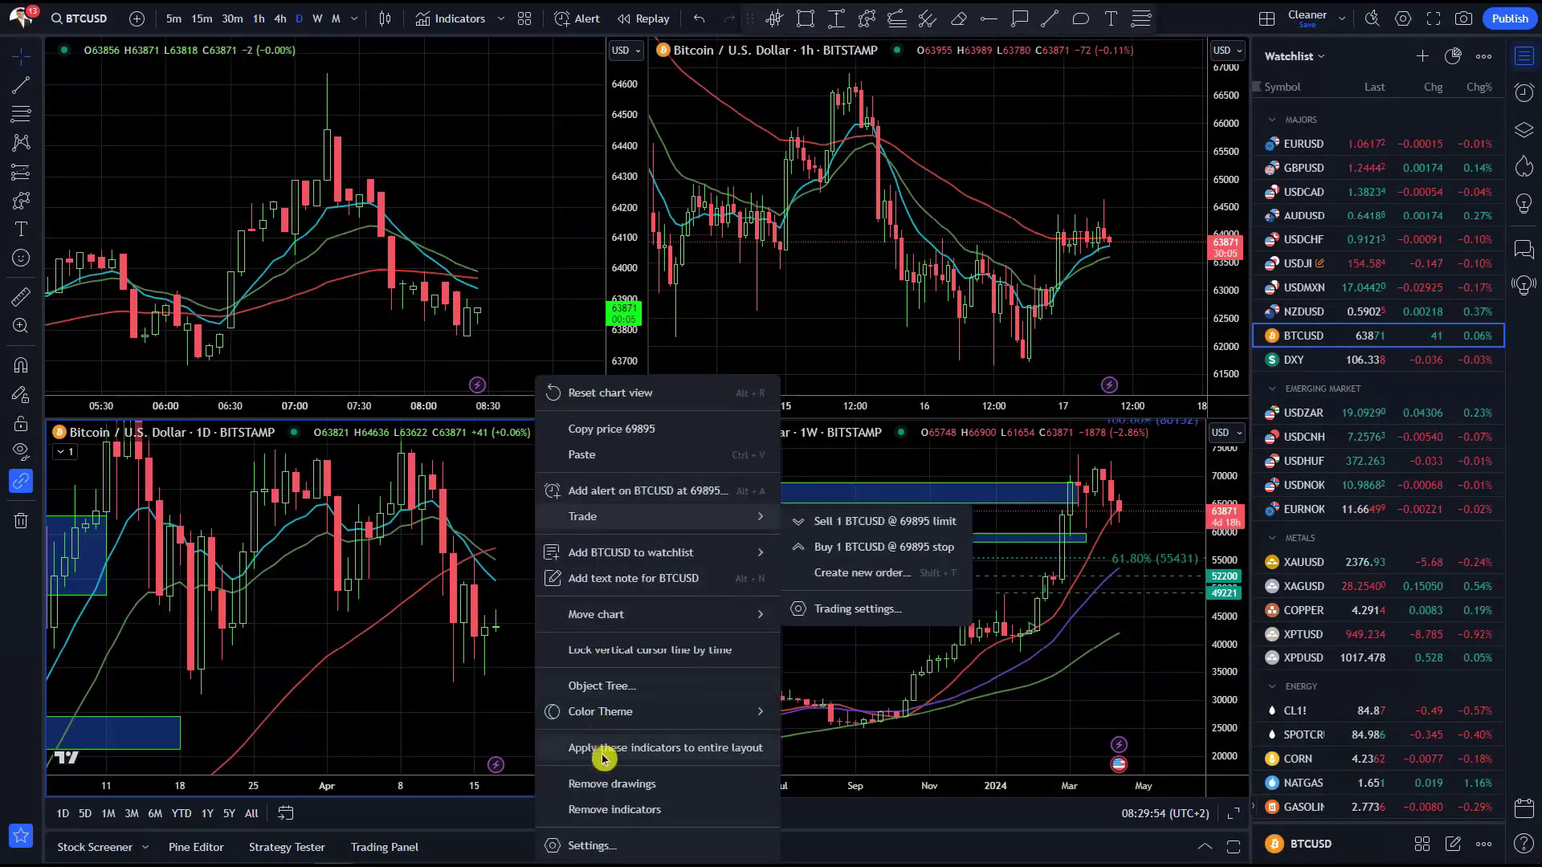
click(604, 784)
click(39, 86)
click(102, 304)
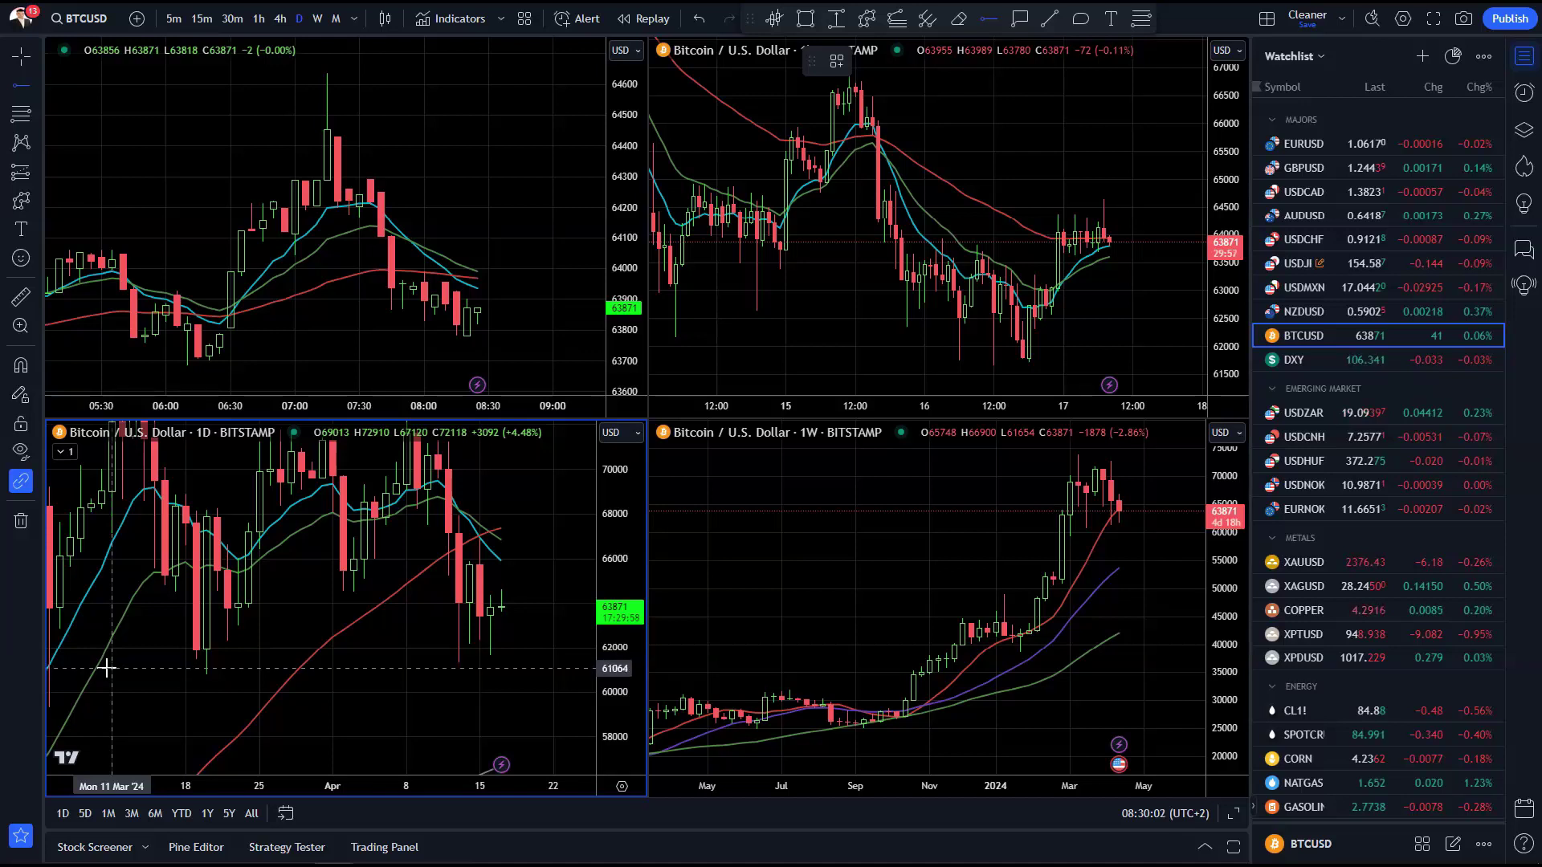
Place a horizontal ray at 60993 on the daily BTCUSD chart; a zigzag attempt there is cancelled
click(171, 670)
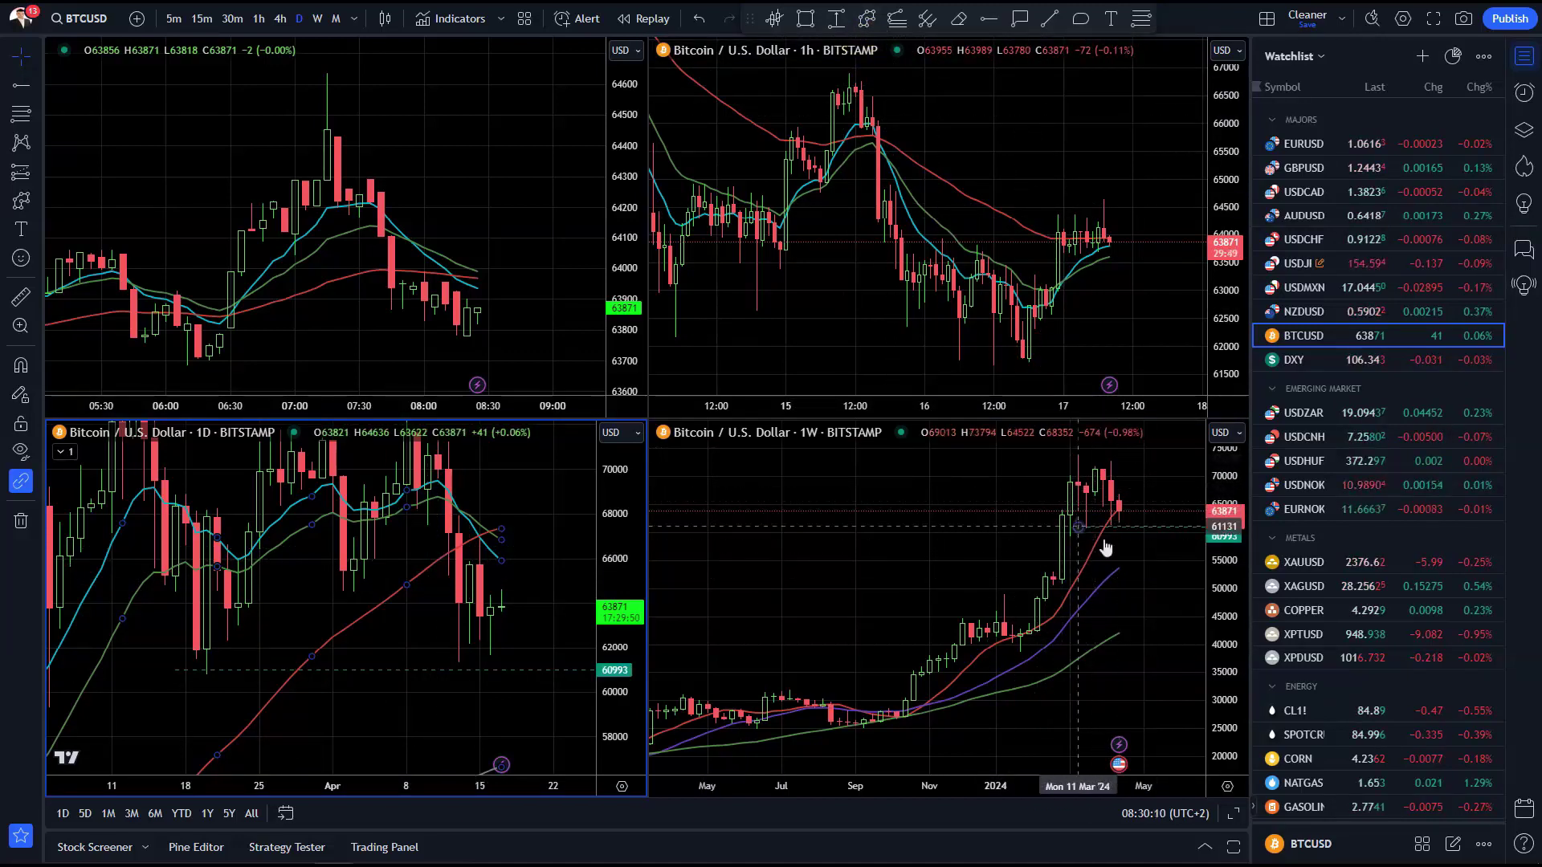
click(870, 24)
click(481, 554)
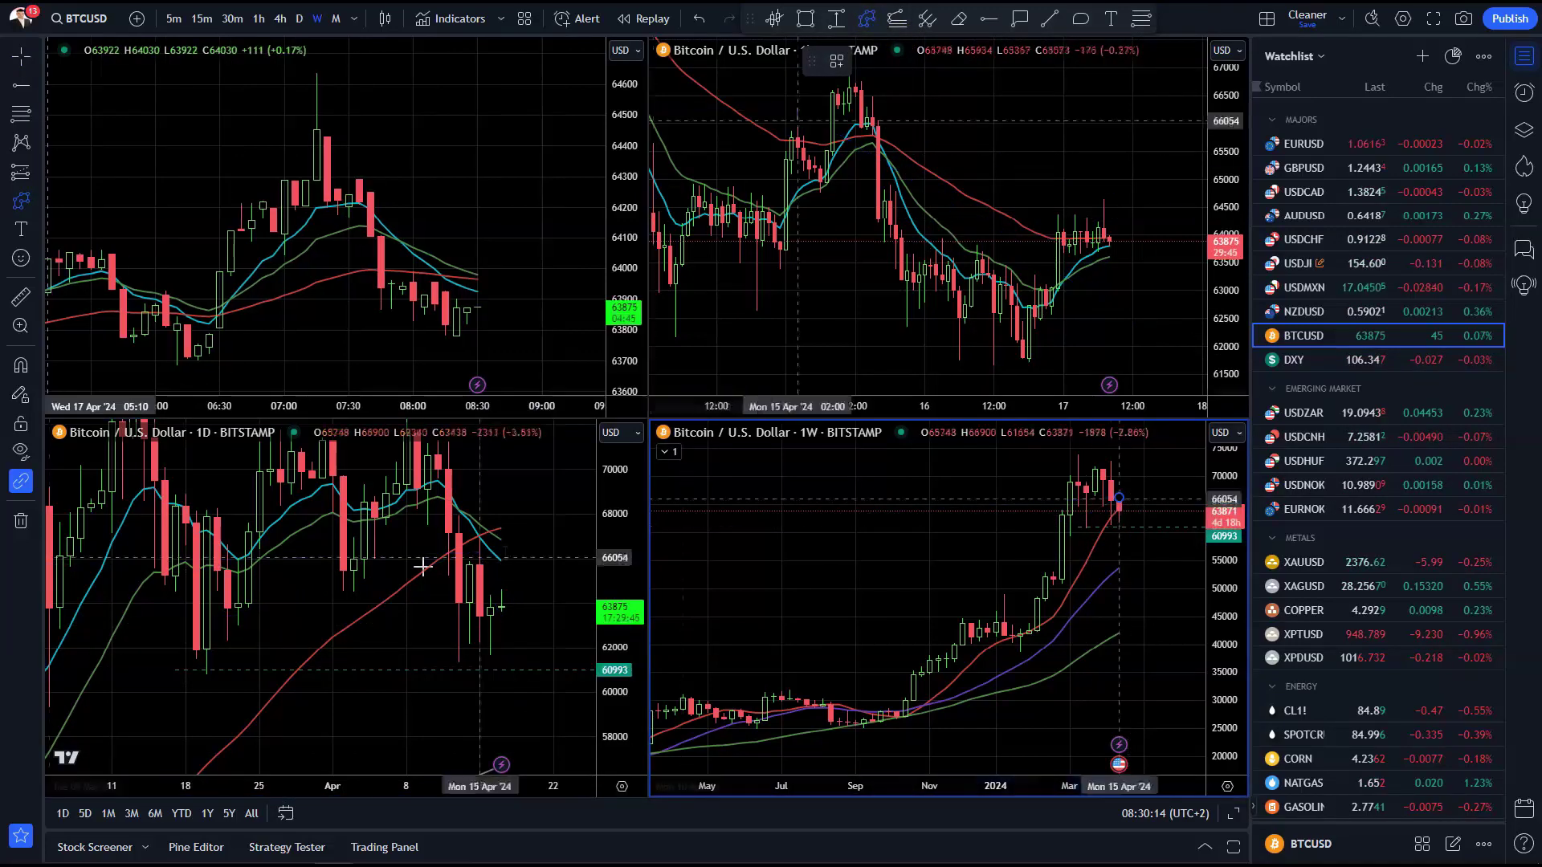
click(523, 711)
click(532, 692)
click(532, 733)
click(554, 691)
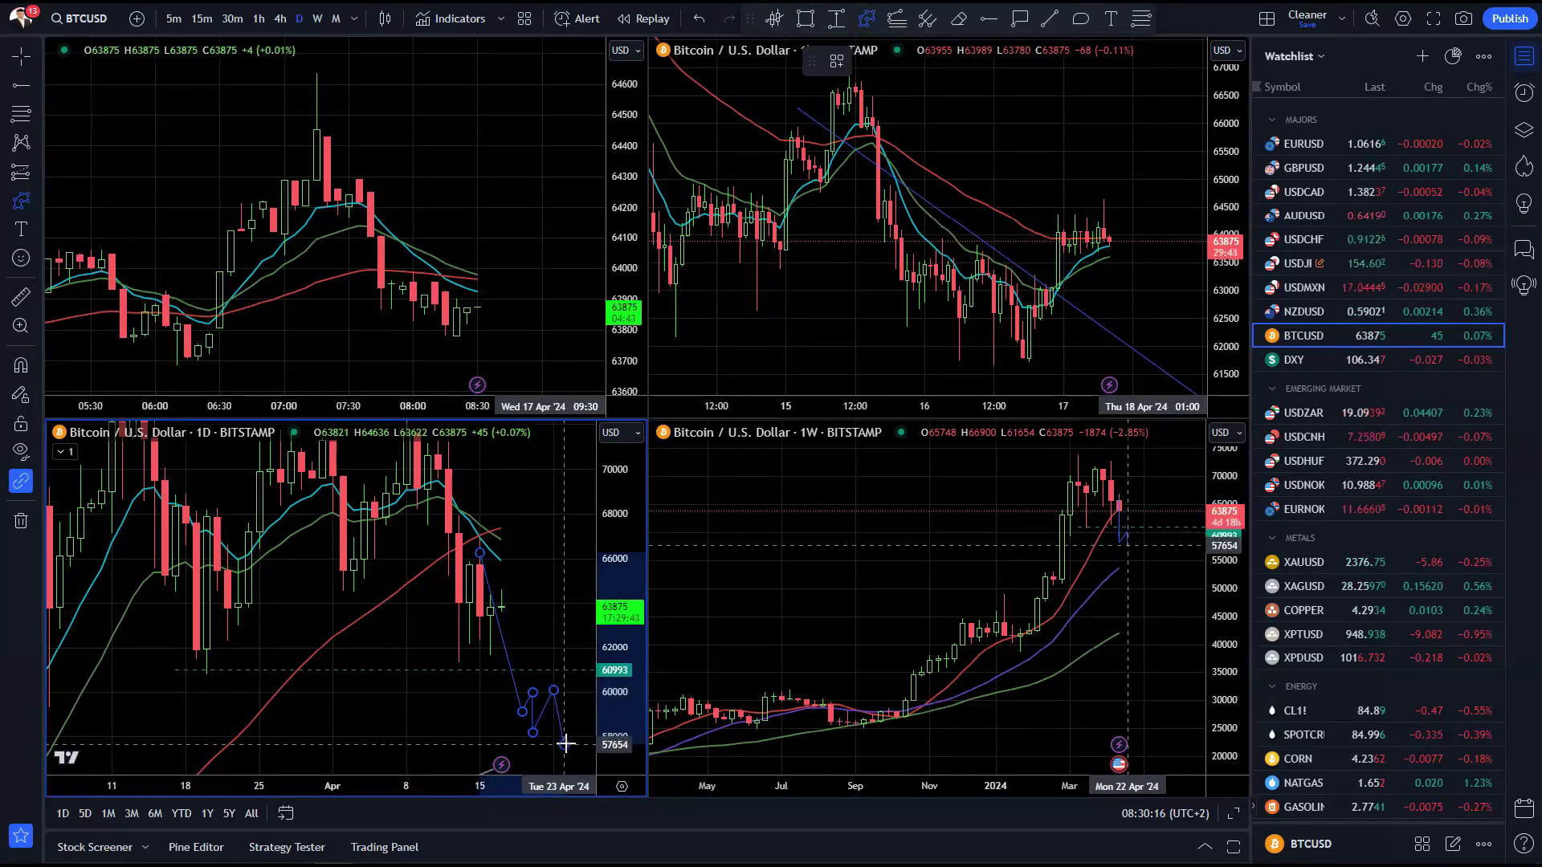
key(Escape)
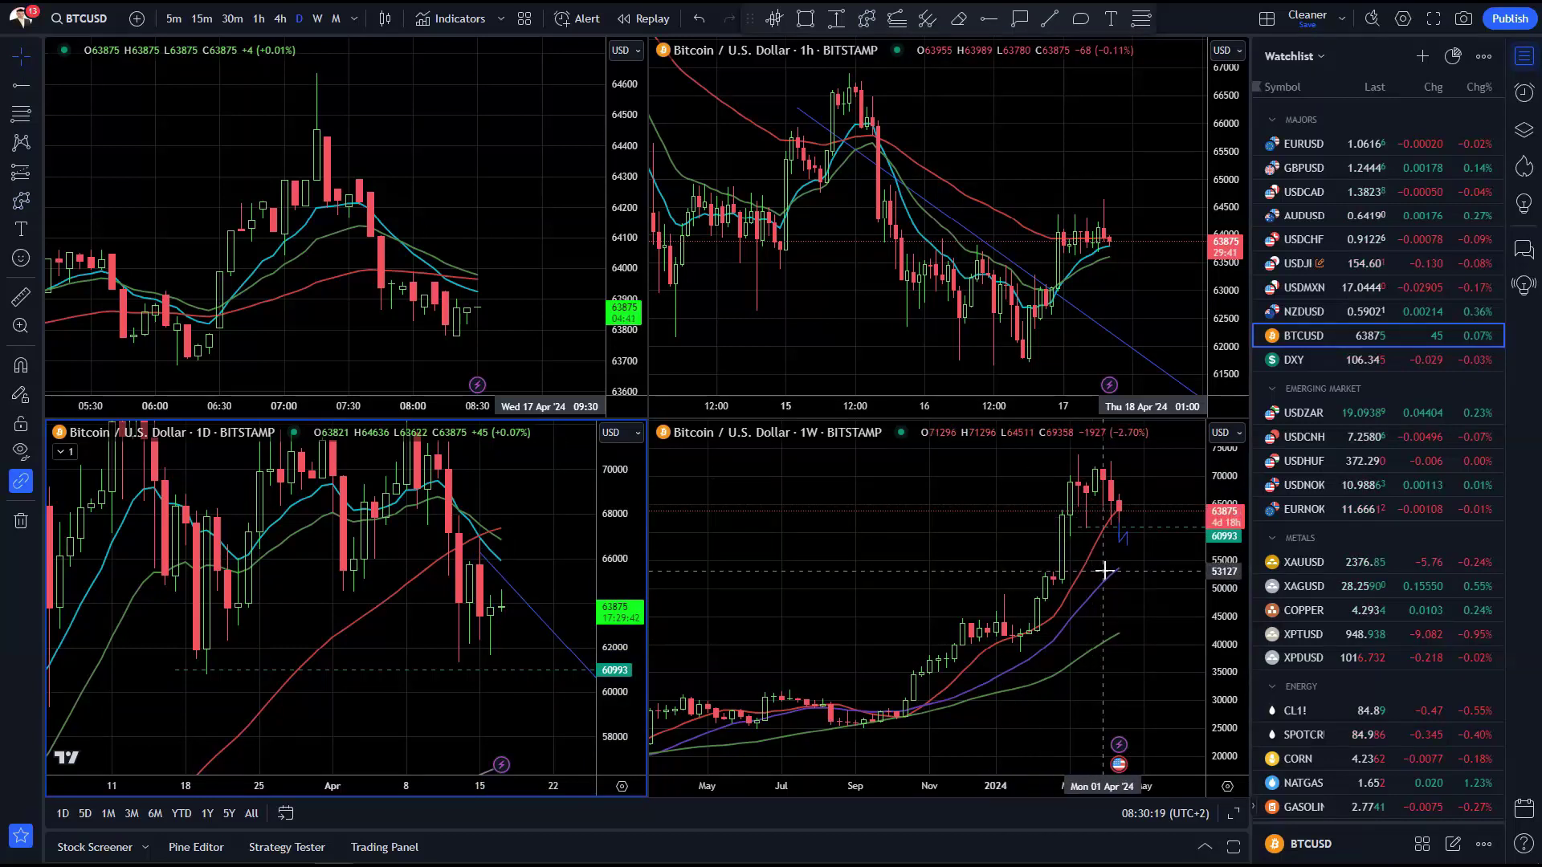
Draw a descending XABCD zigzag path on the hourly BTCUSD chart, then load DXY
click(1123, 446)
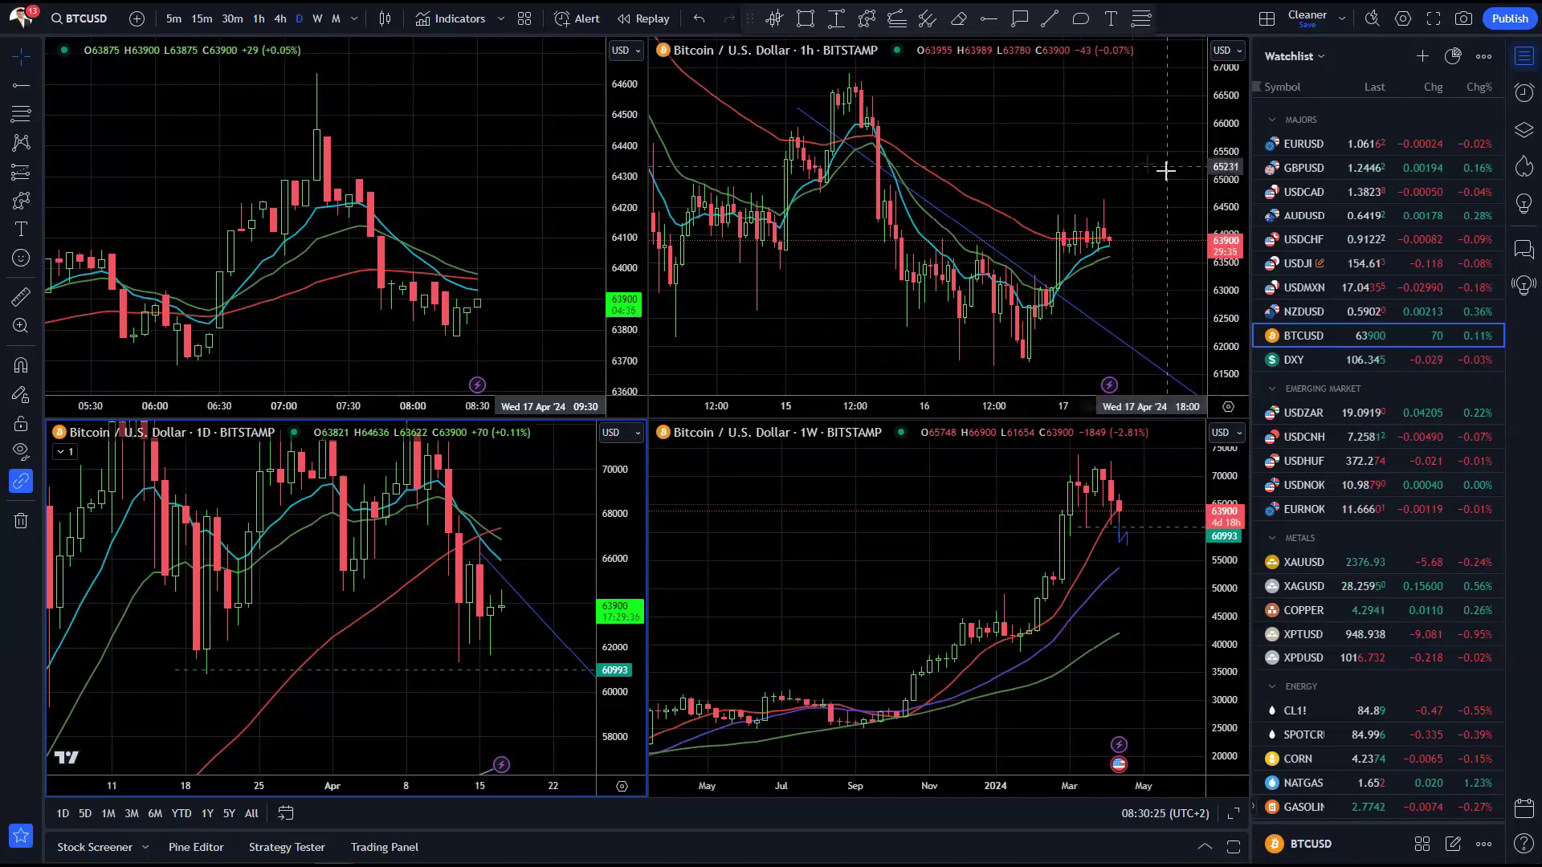
scroll(1165, 171, up, 2)
drag(1225, 241, 1188, 155)
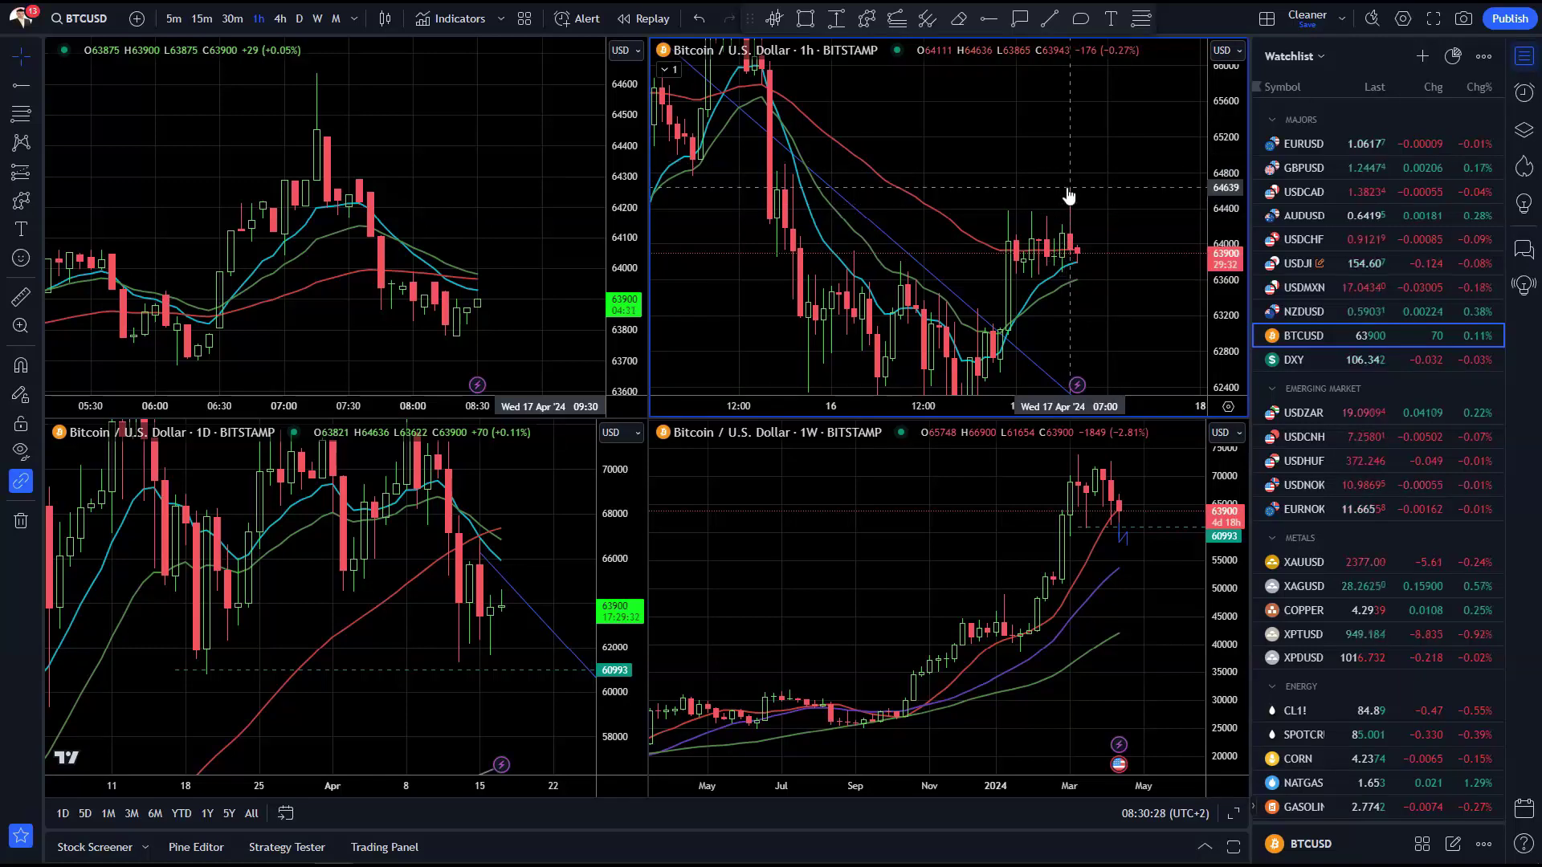
scroll(1073, 241, up, 1)
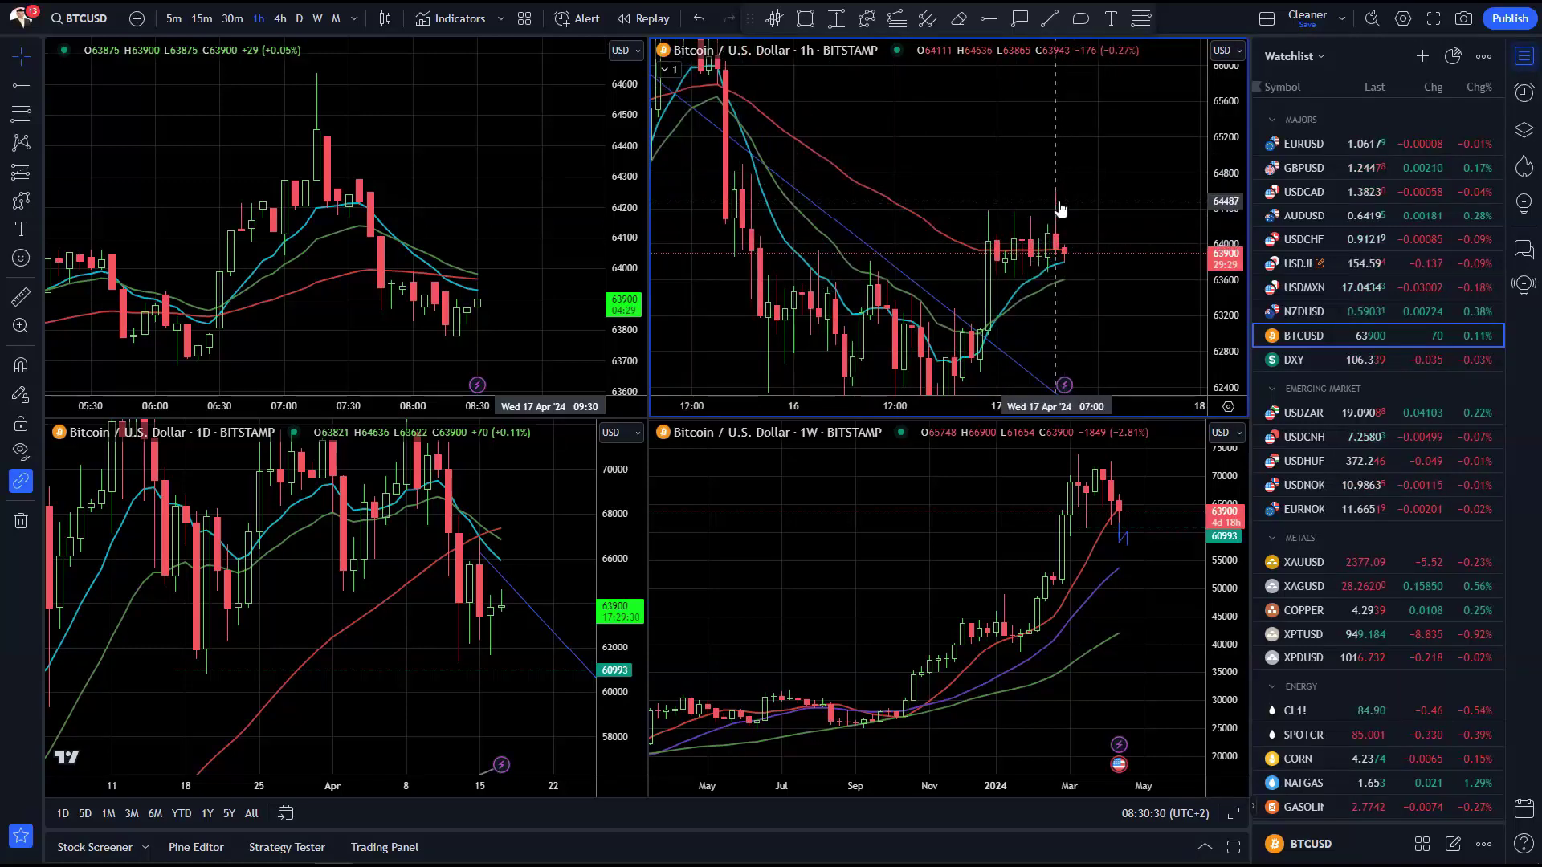
drag(1093, 313, 1076, 245)
click(866, 19)
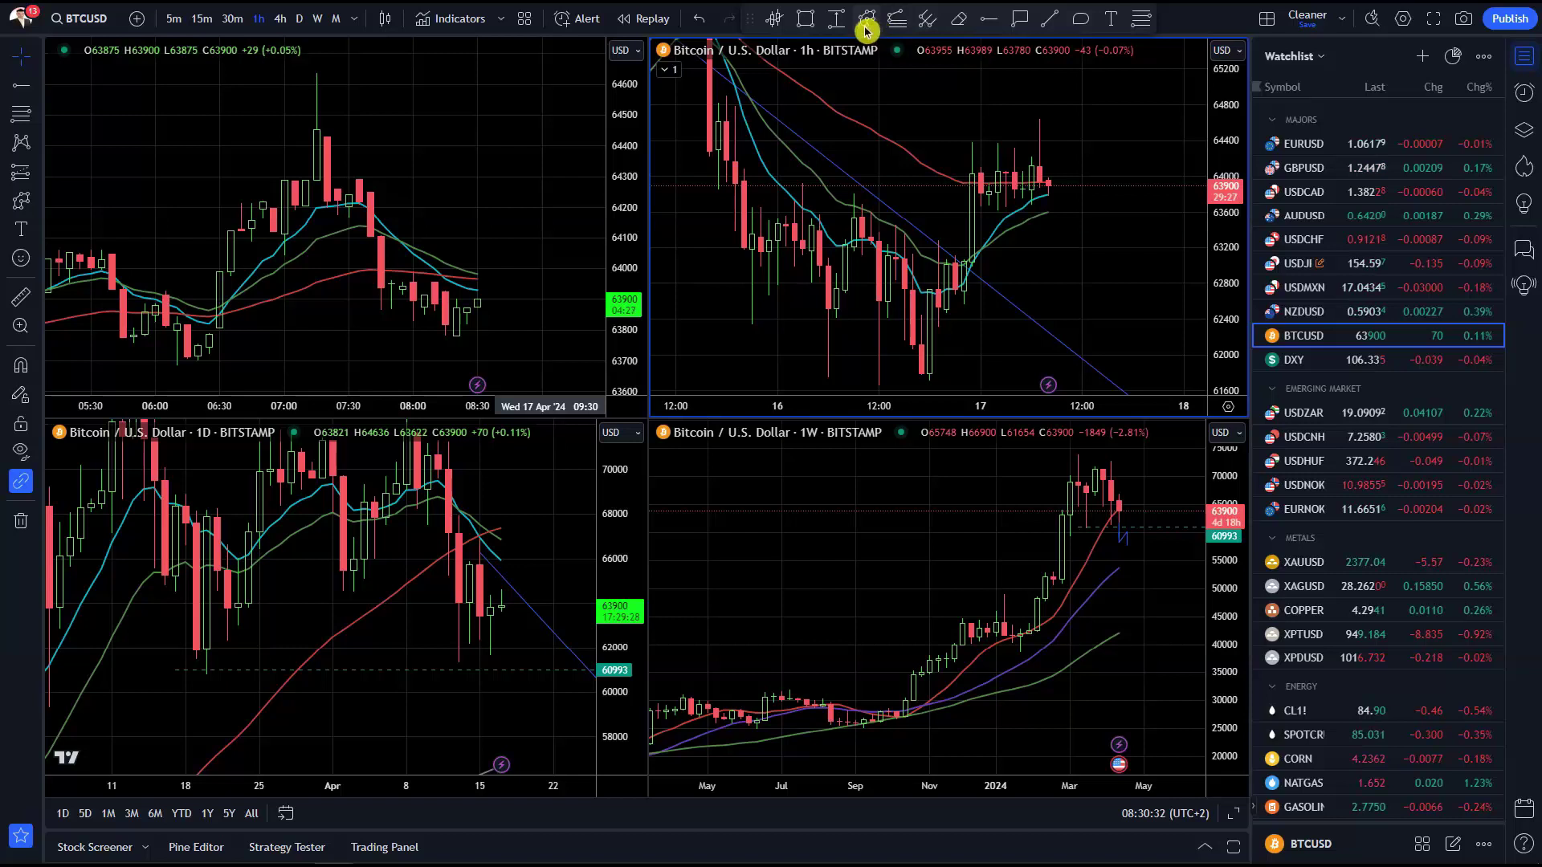
click(1048, 181)
click(1057, 251)
click(1082, 204)
click(1082, 247)
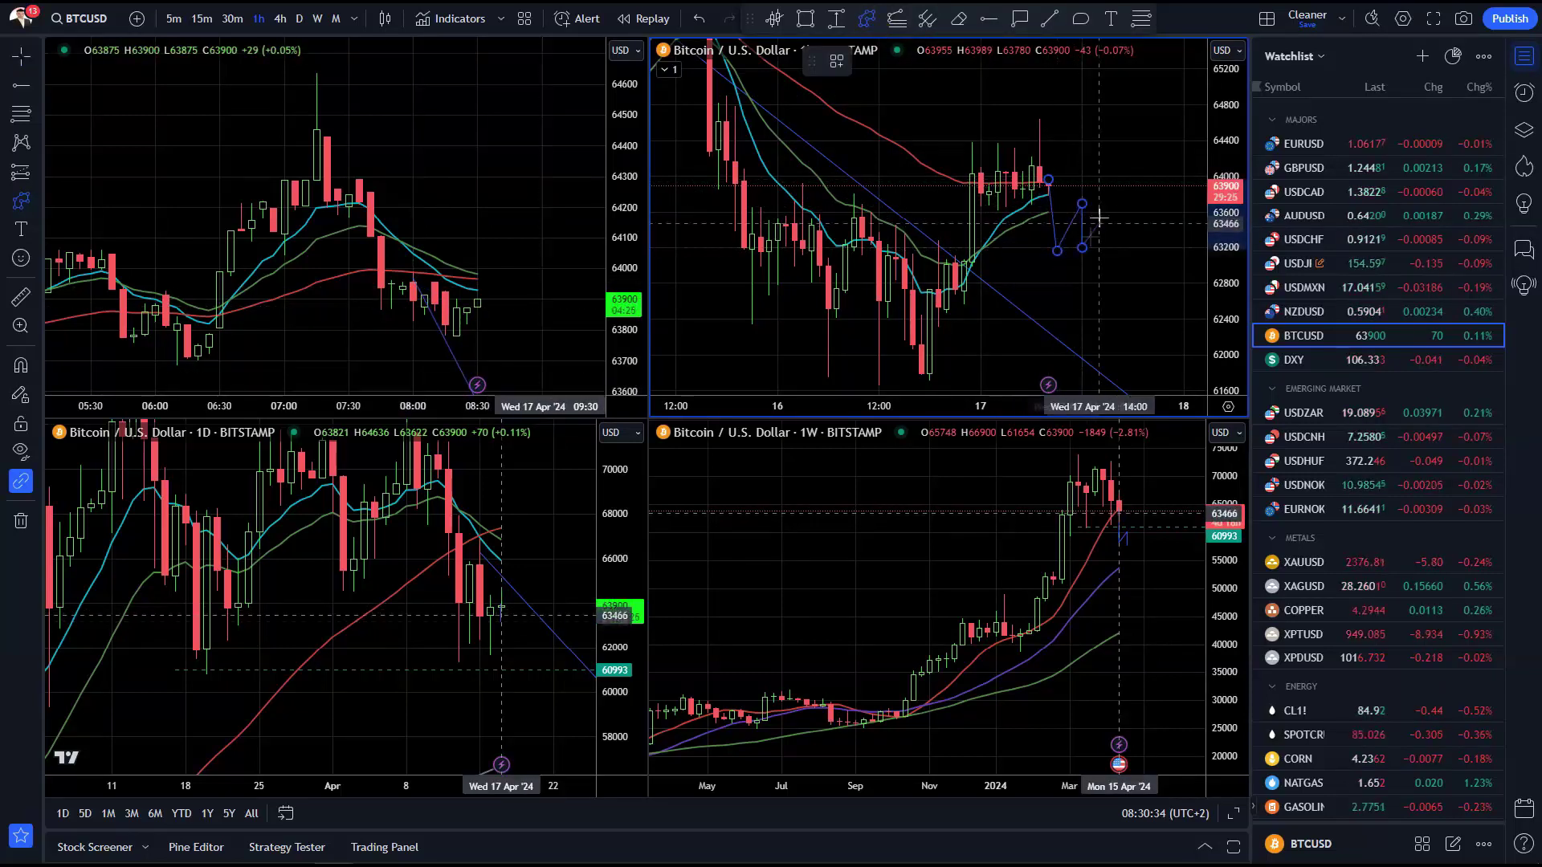
click(1099, 219)
click(1107, 250)
click(1133, 357)
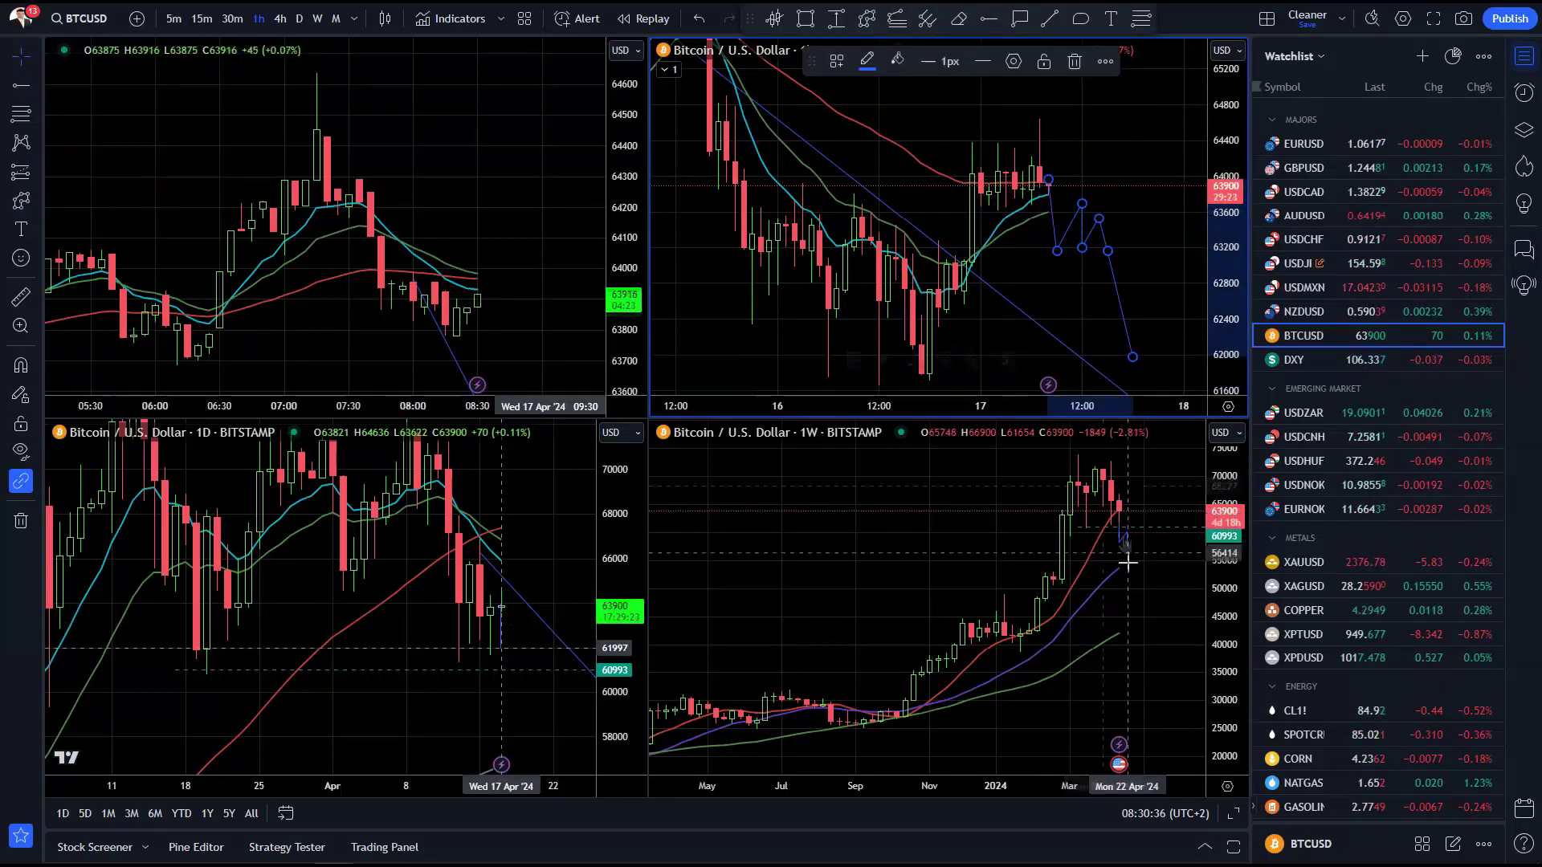
click(1375, 360)
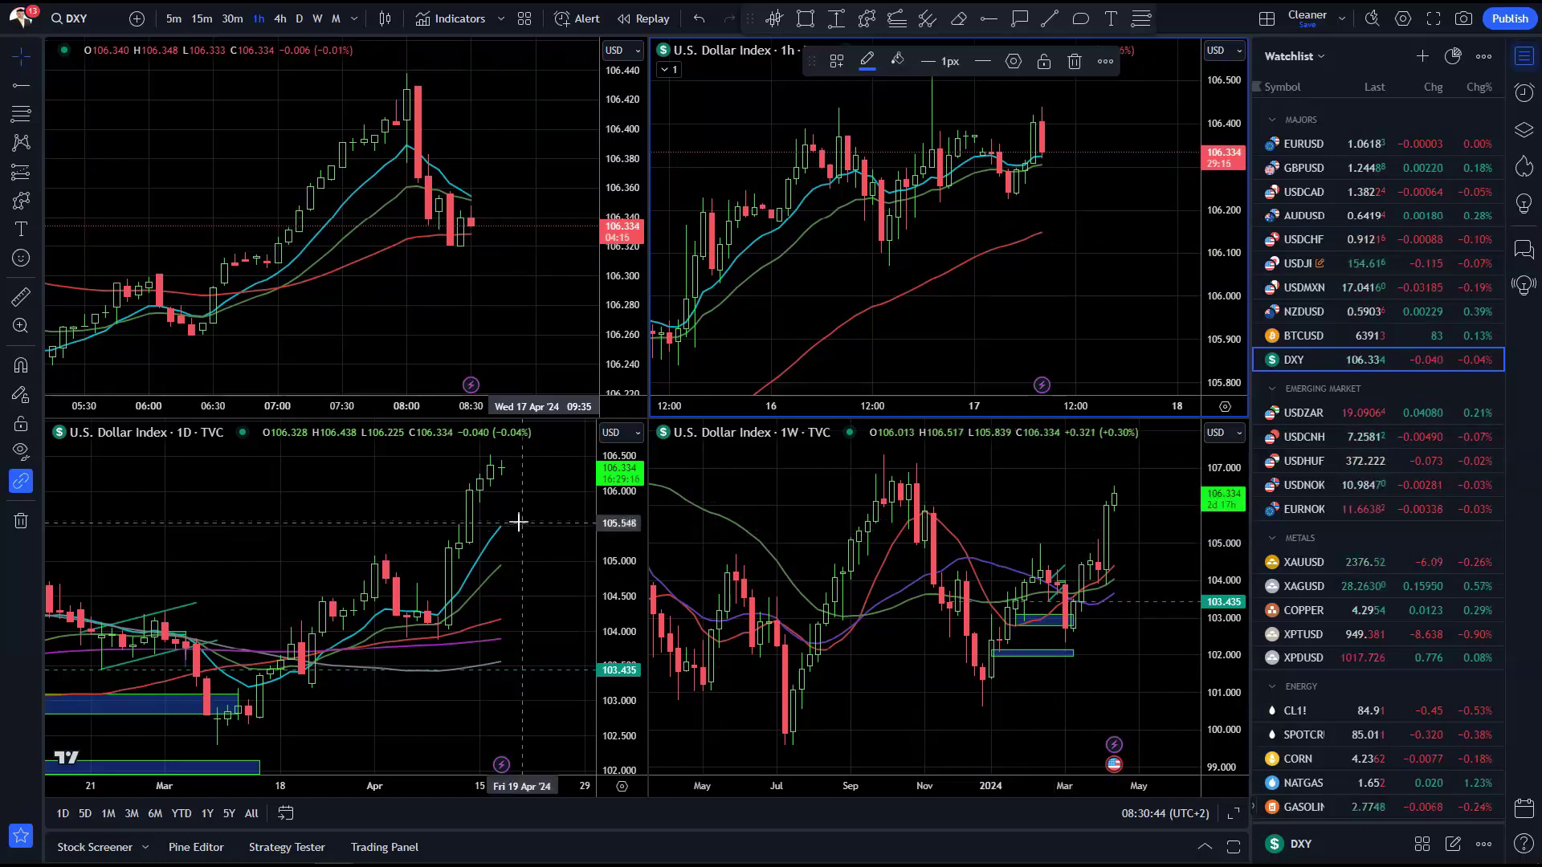
Place a horizontal ray at 106.517 on the hourly DXY chart
scroll(1124, 201, down, 3)
scroll(1226, 102, down, 3)
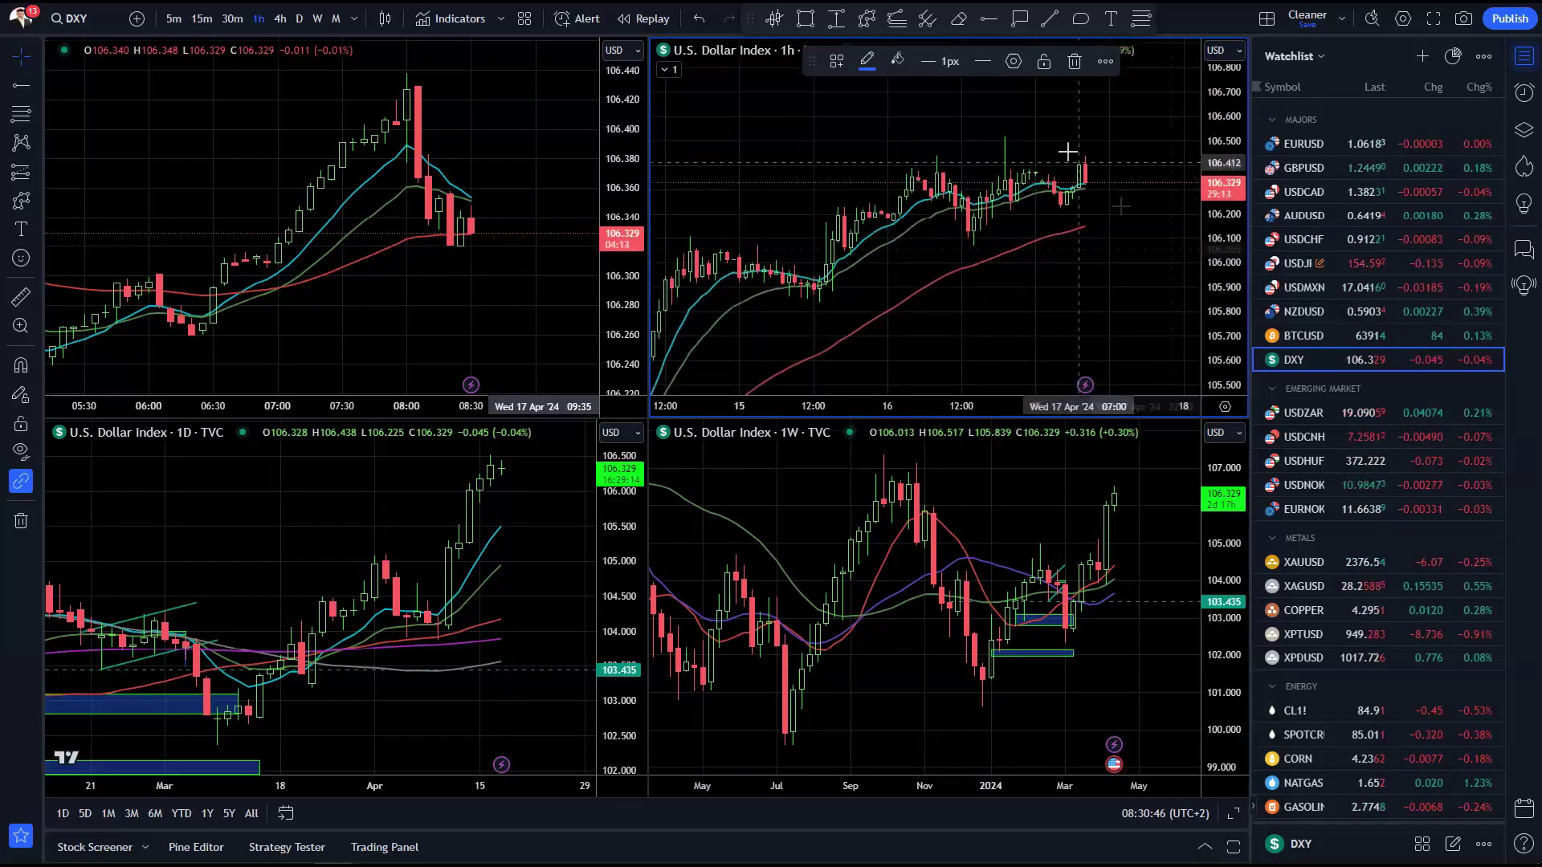
click(991, 26)
click(913, 137)
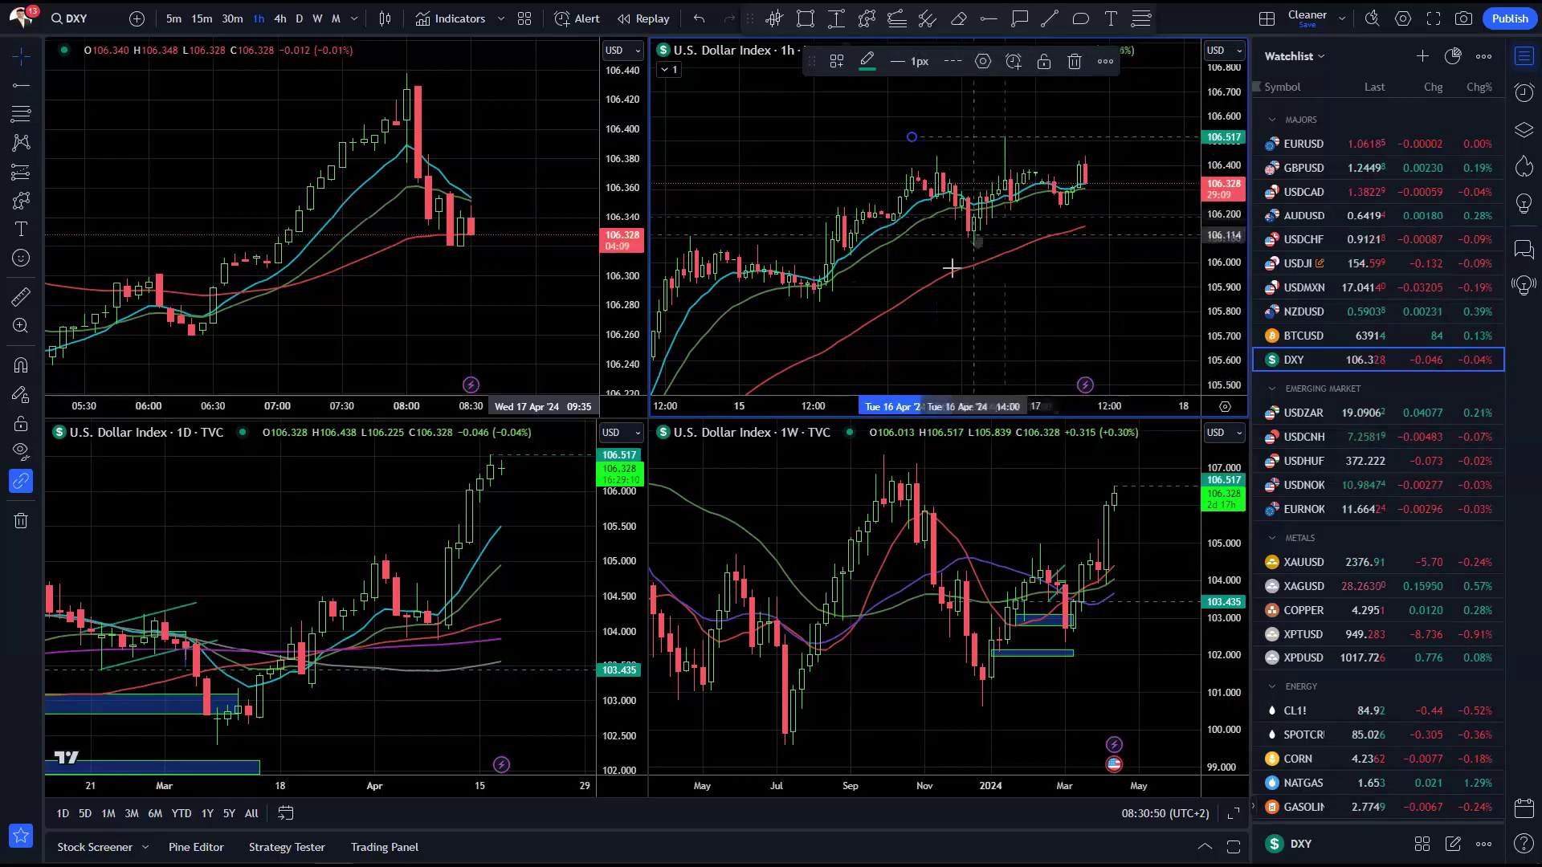
Mark the October 2023 high on the weekly DXY chart, then load XAUUSD into all panes
click(995, 21)
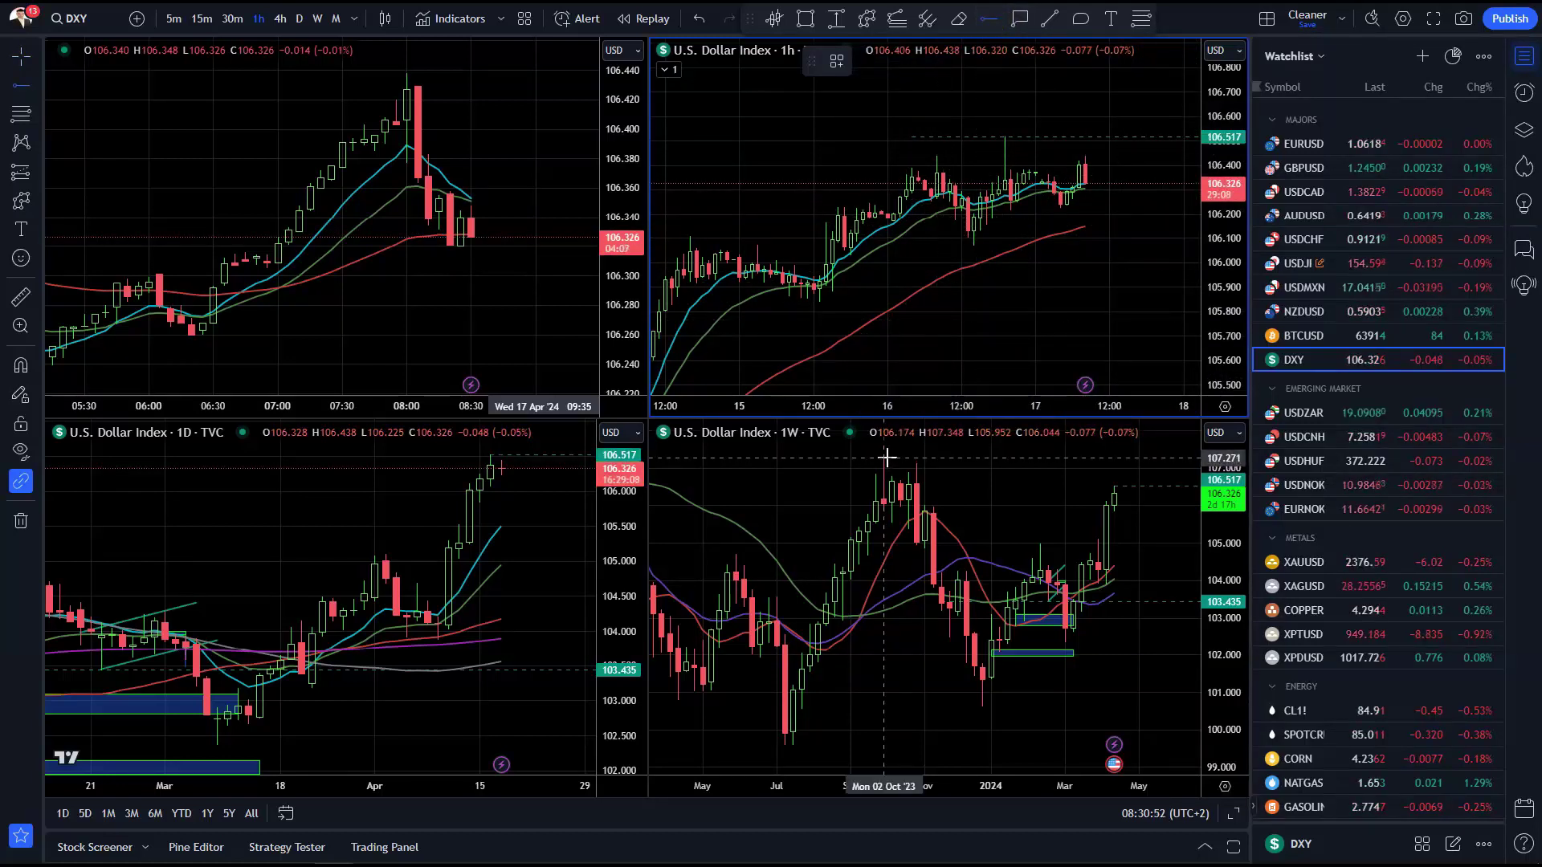
click(882, 456)
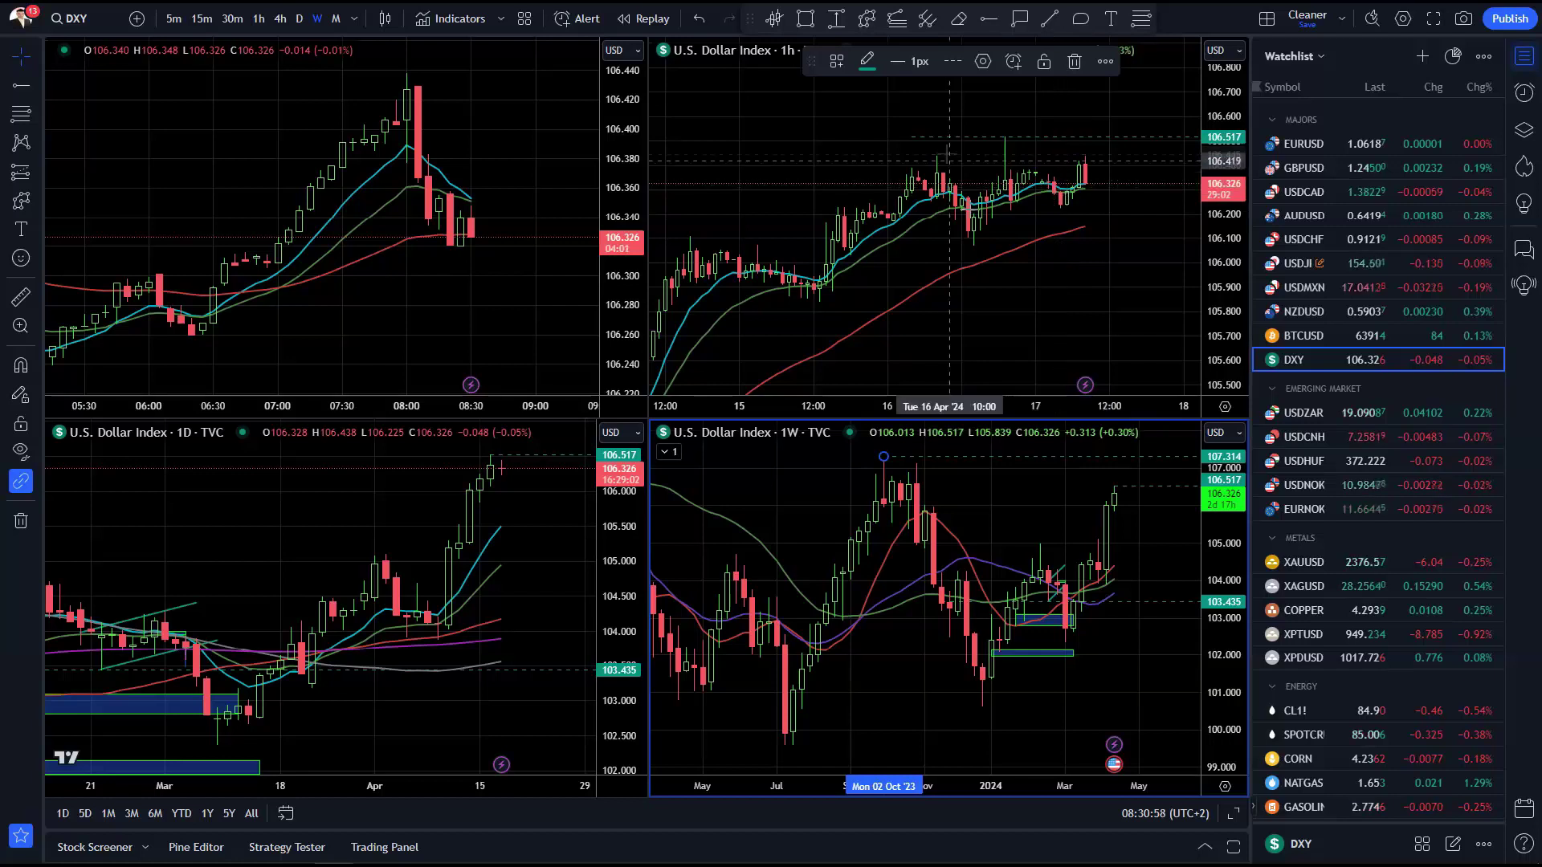
scroll(1381, 543, down, 3)
click(1302, 321)
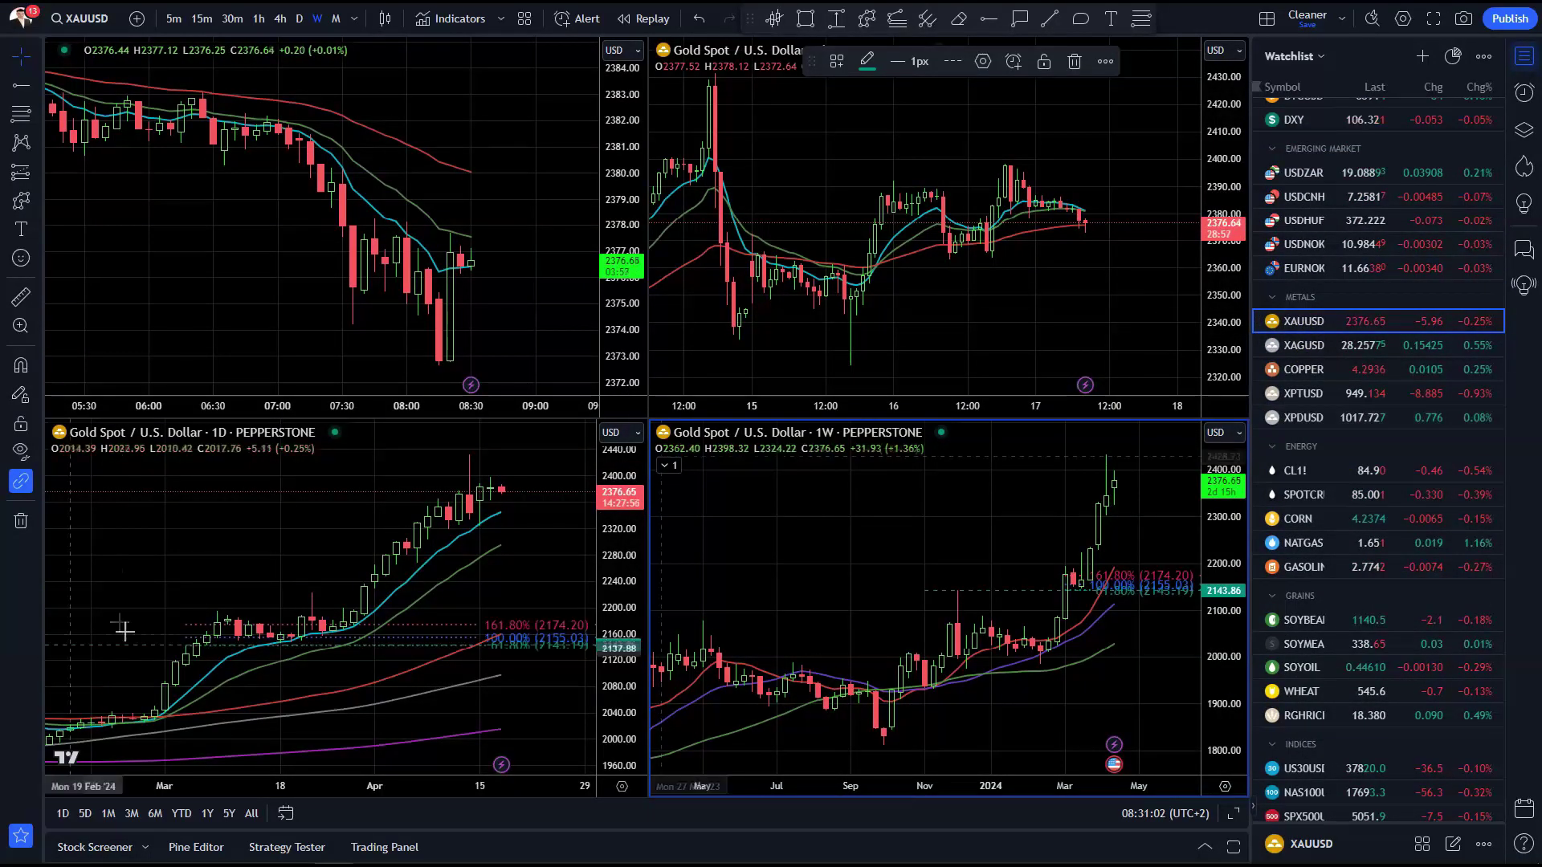
Clear the old Fibonacci drawings from the gold charts
scroll(361, 683, up, 3)
right_click(504, 560)
click(578, 784)
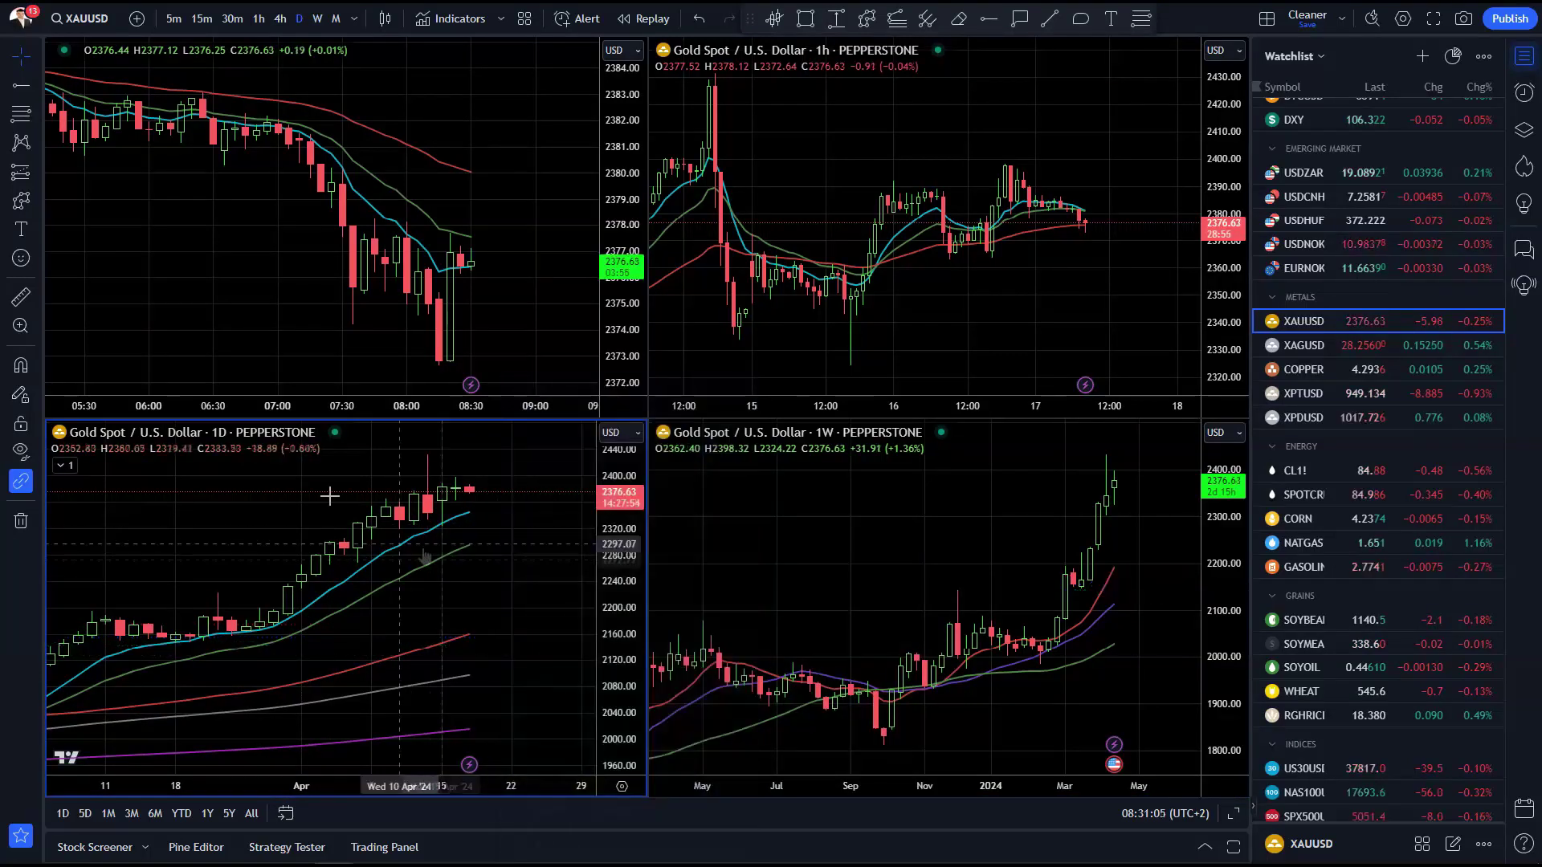
Box the recent daily gold candles with a rectangle and lower its bottom edge slightly
click(805, 18)
scroll(504, 480, up, 3)
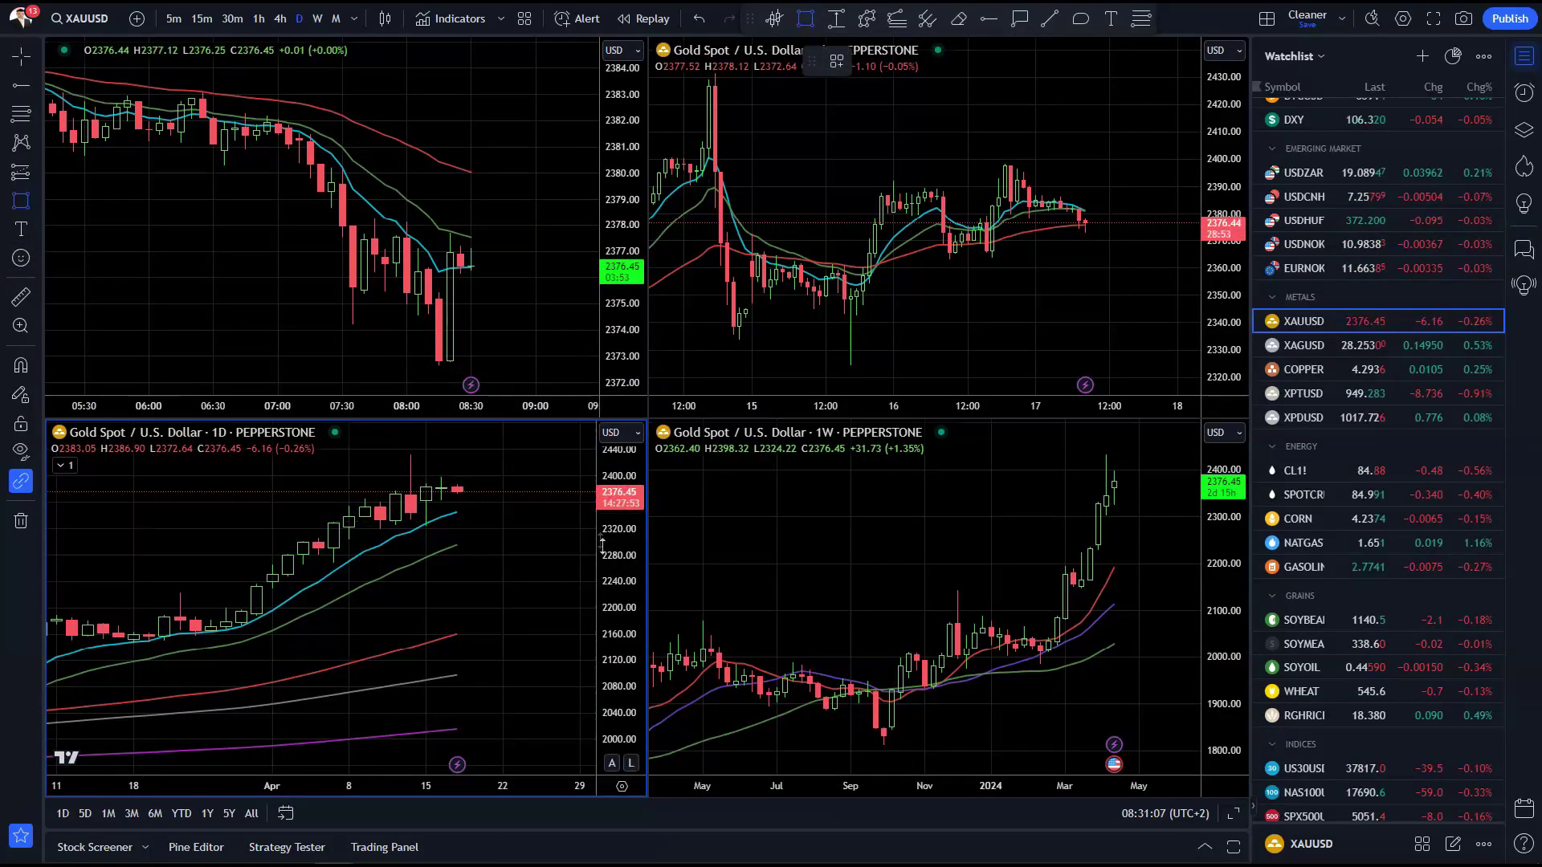
mouse_move(380, 436)
mouse_down()
mouse_move(488, 518)
mouse_move(503, 510)
mouse_up()
drag(516, 436, 494, 463)
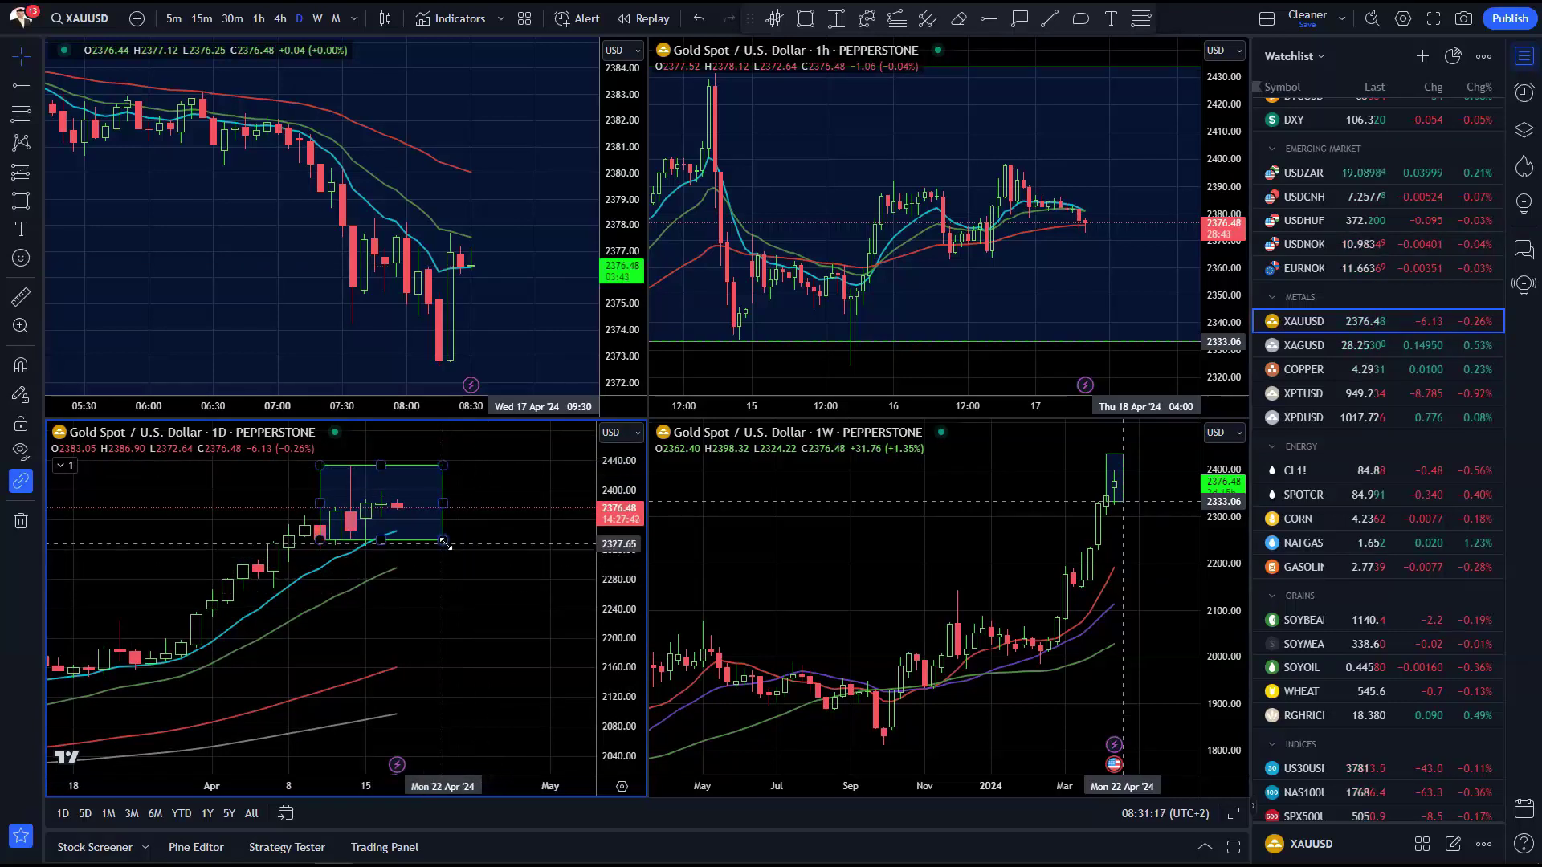
drag(445, 544, 443, 550)
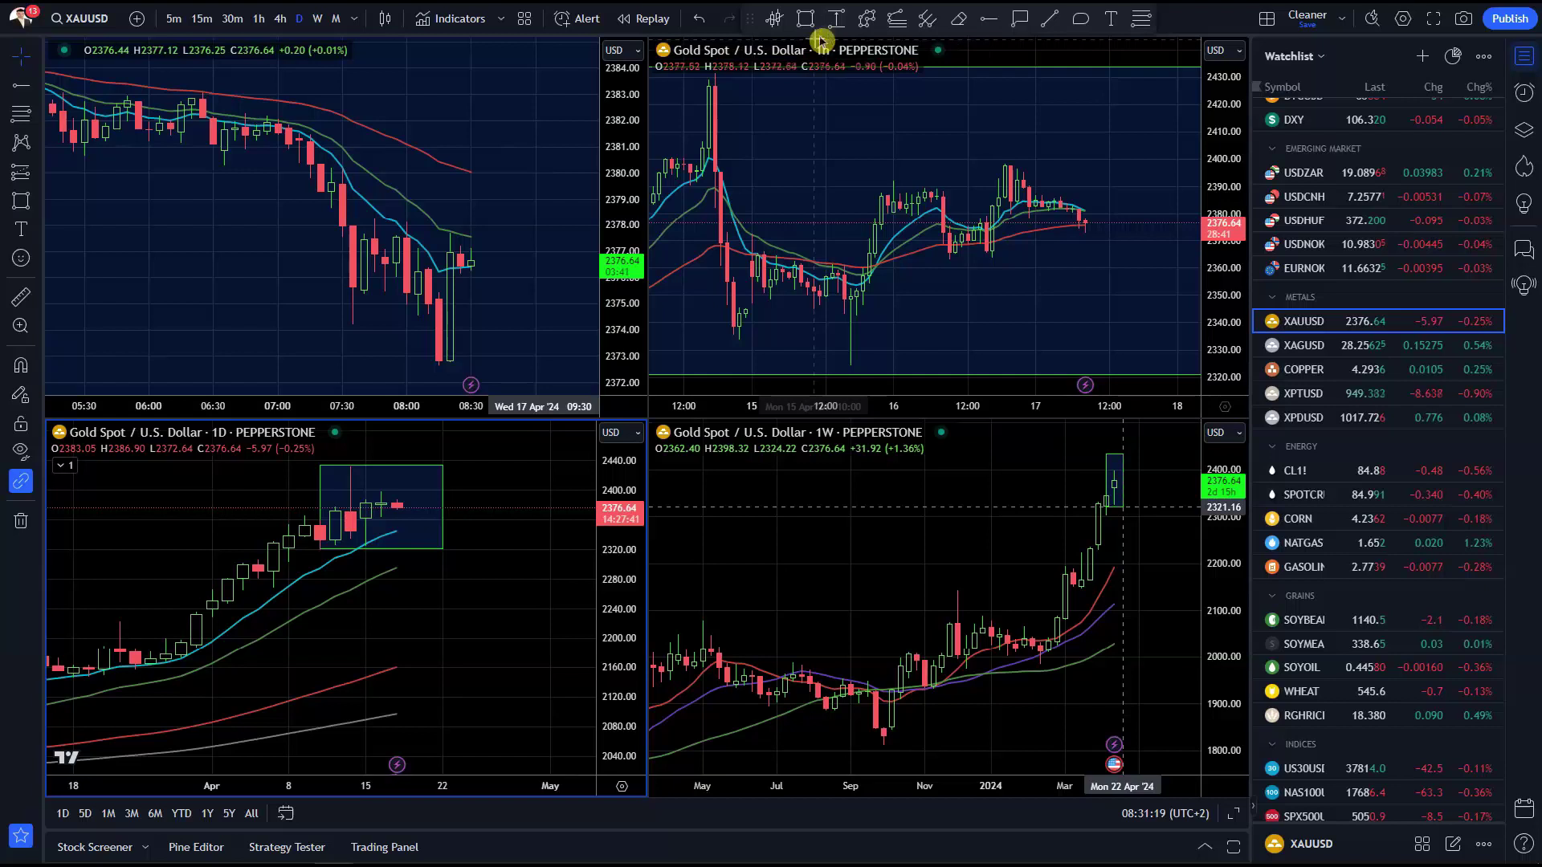
Draw a zigzag projected path from the latest daily candle dropping toward 2205
click(866, 19)
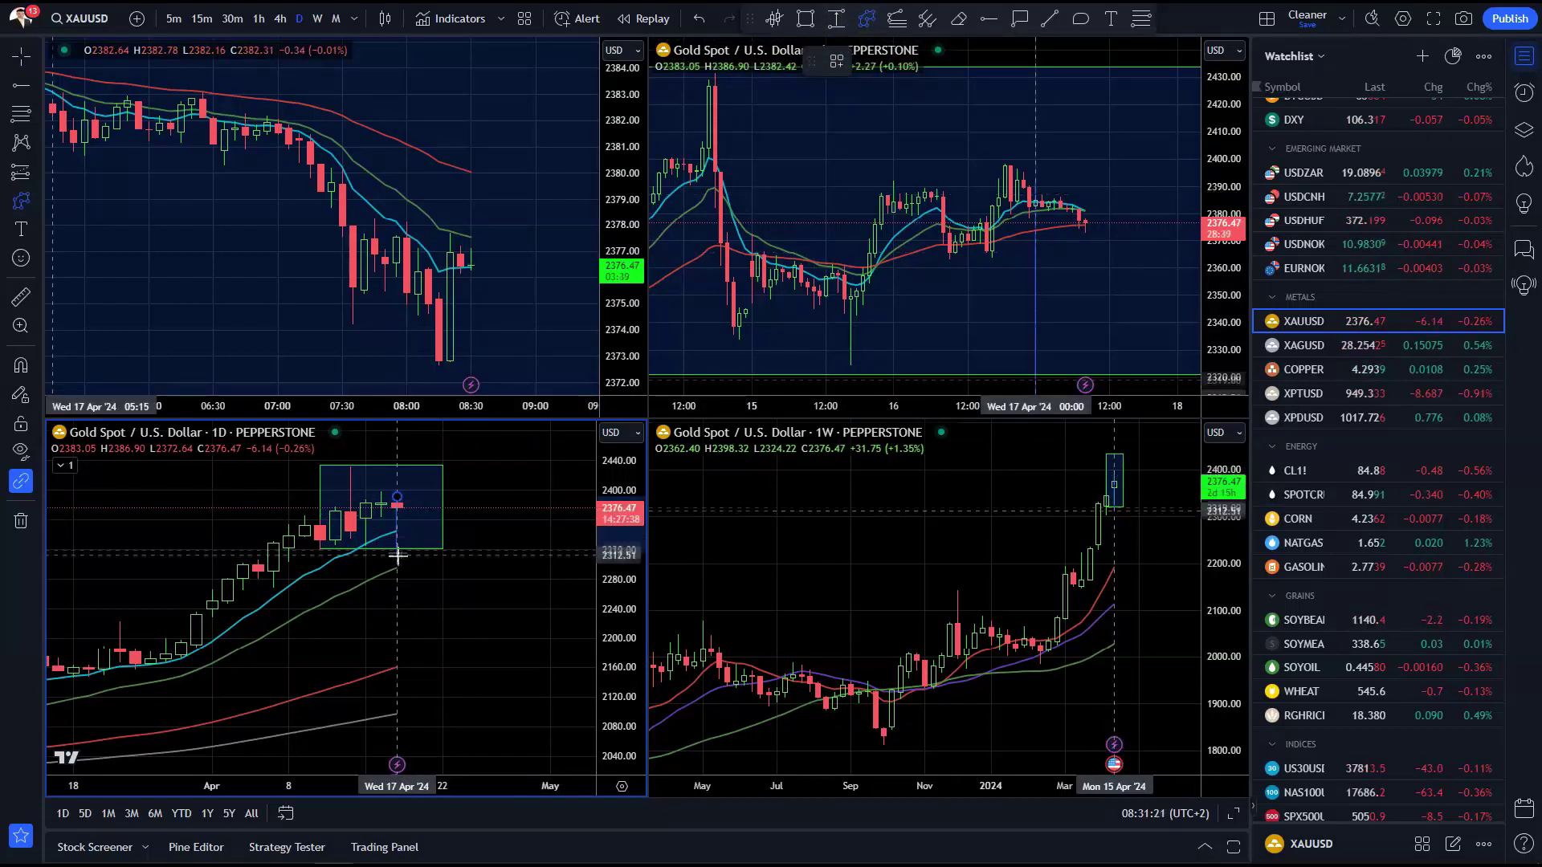
click(396, 498)
click(427, 543)
click(411, 565)
click(442, 571)
scroll(458, 610, down, 1)
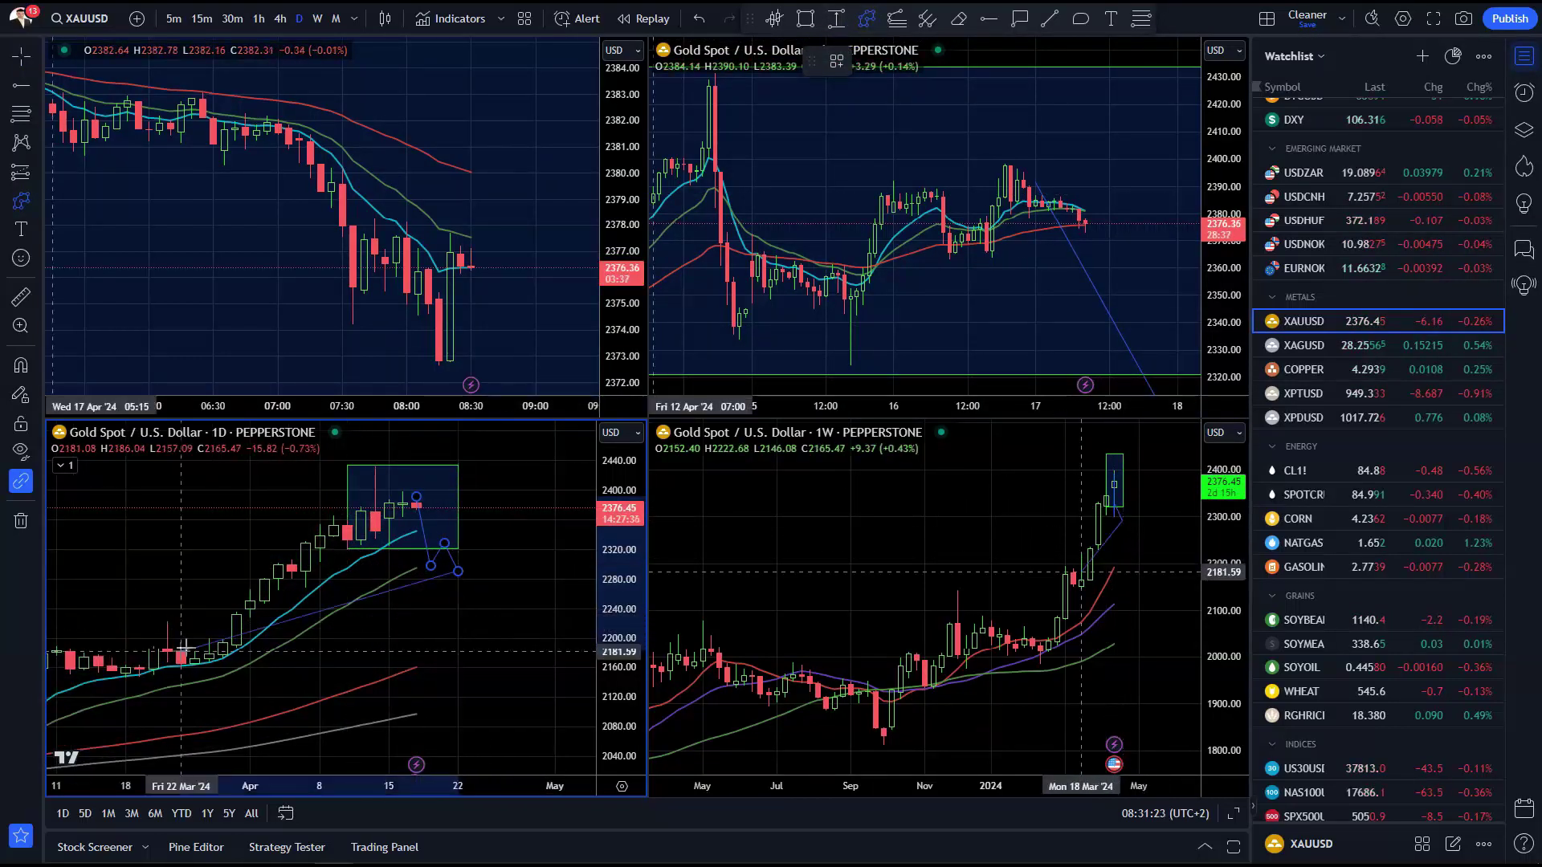
scroll(147, 636, down, 1)
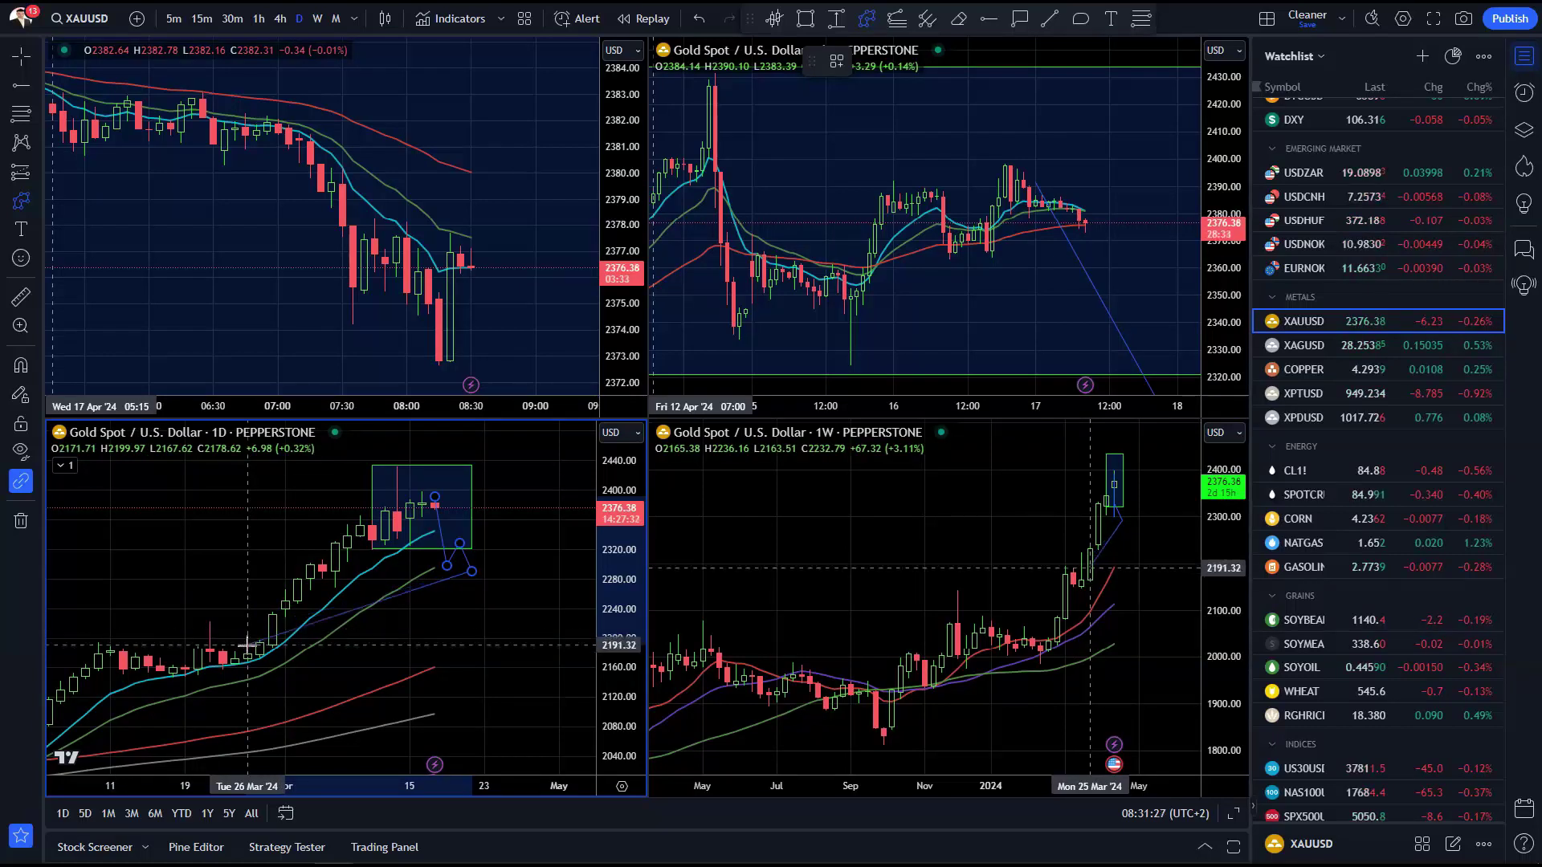
click(492, 635)
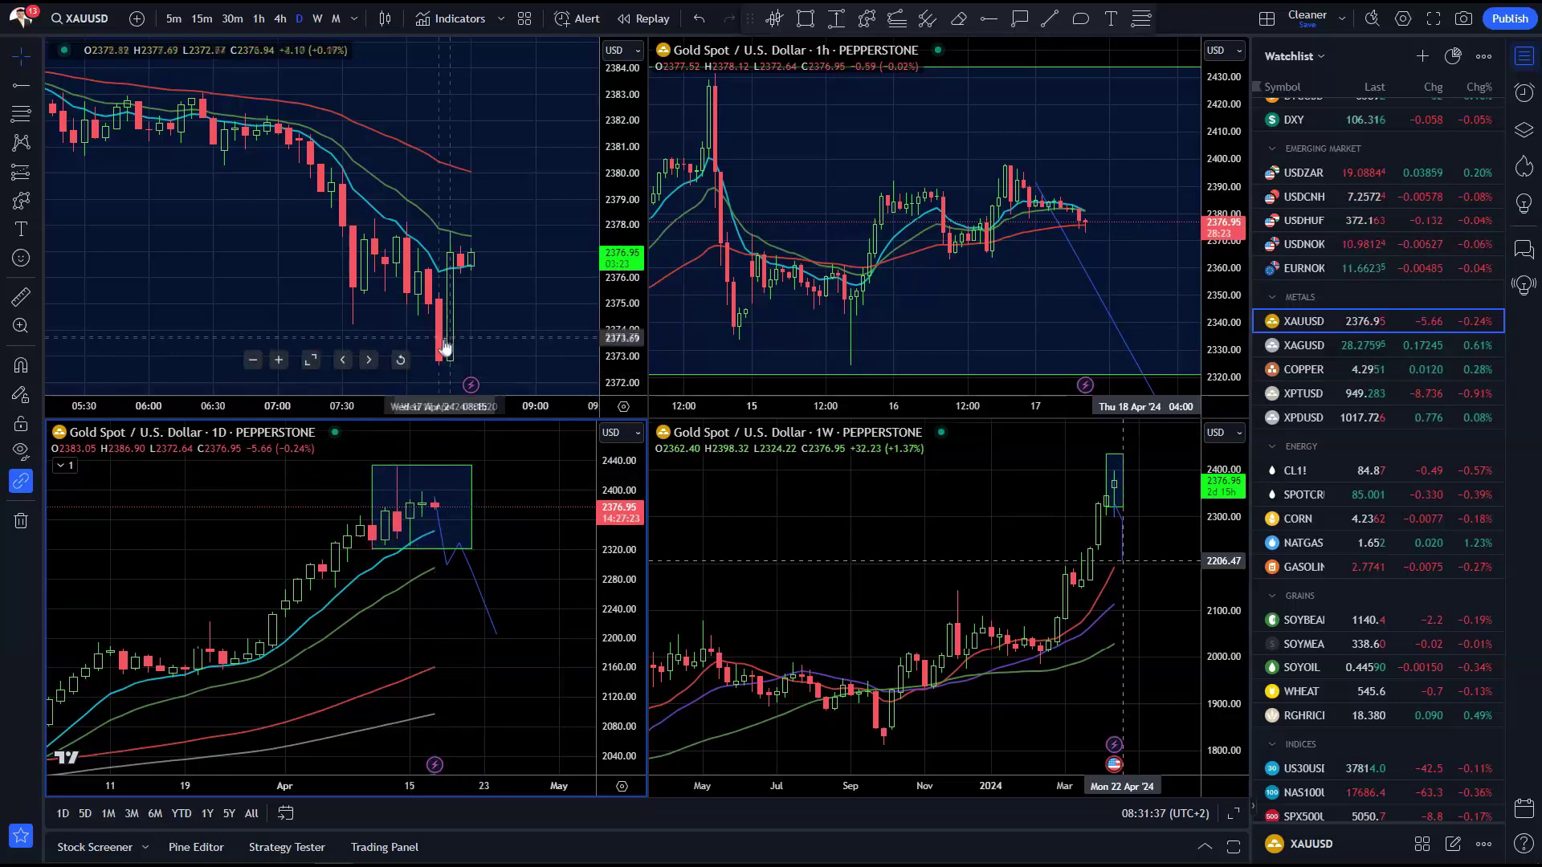
scroll(1352, 558, down, 2)
Load SPOTCRUDE and box its daily range from the April high, nudging the bottom edge lower
click(1353, 335)
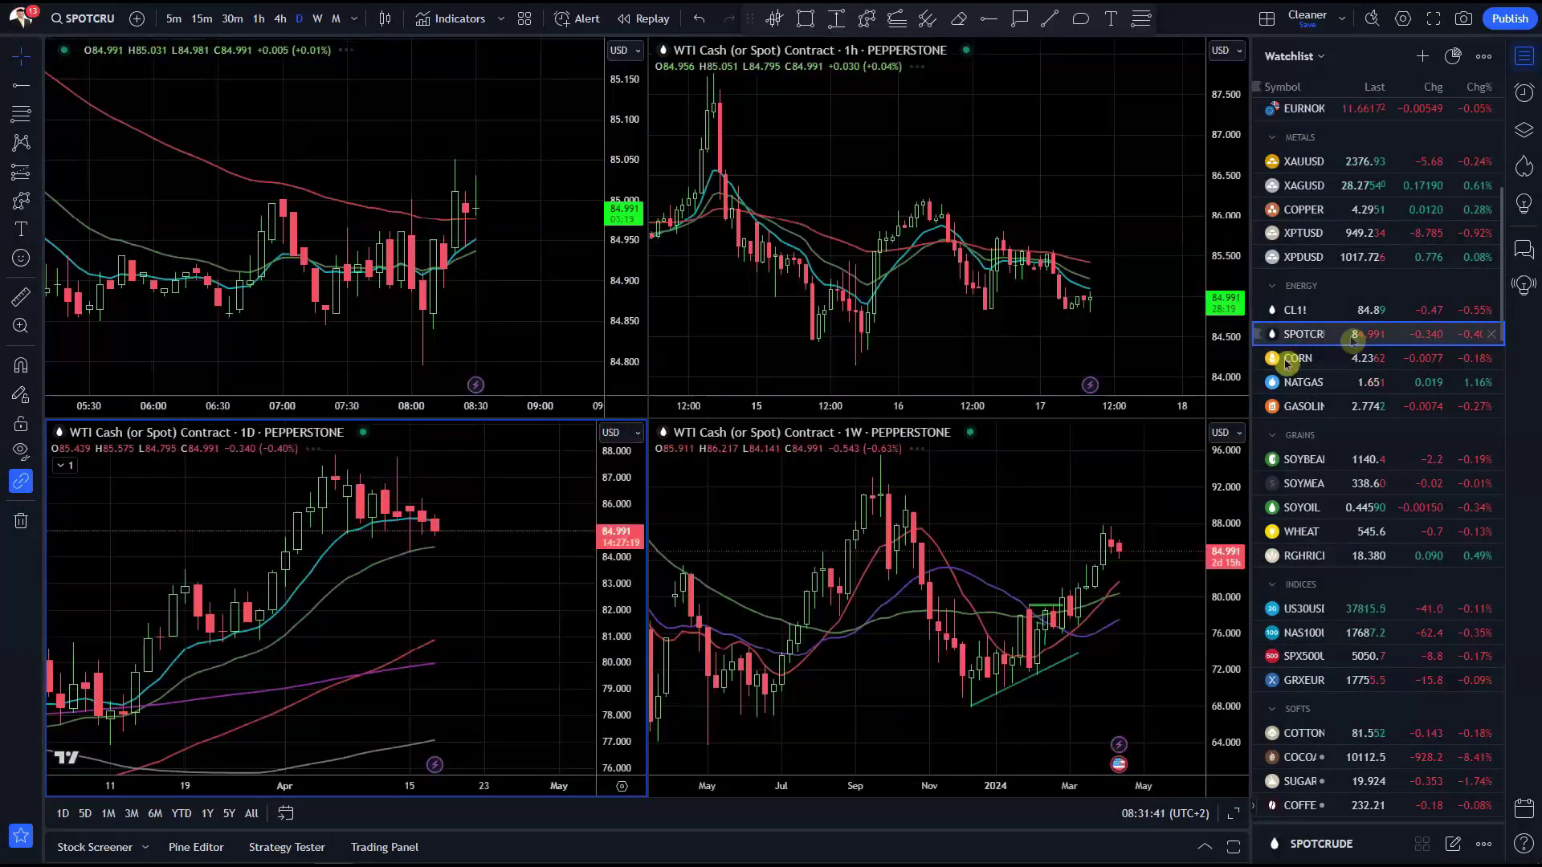
click(806, 18)
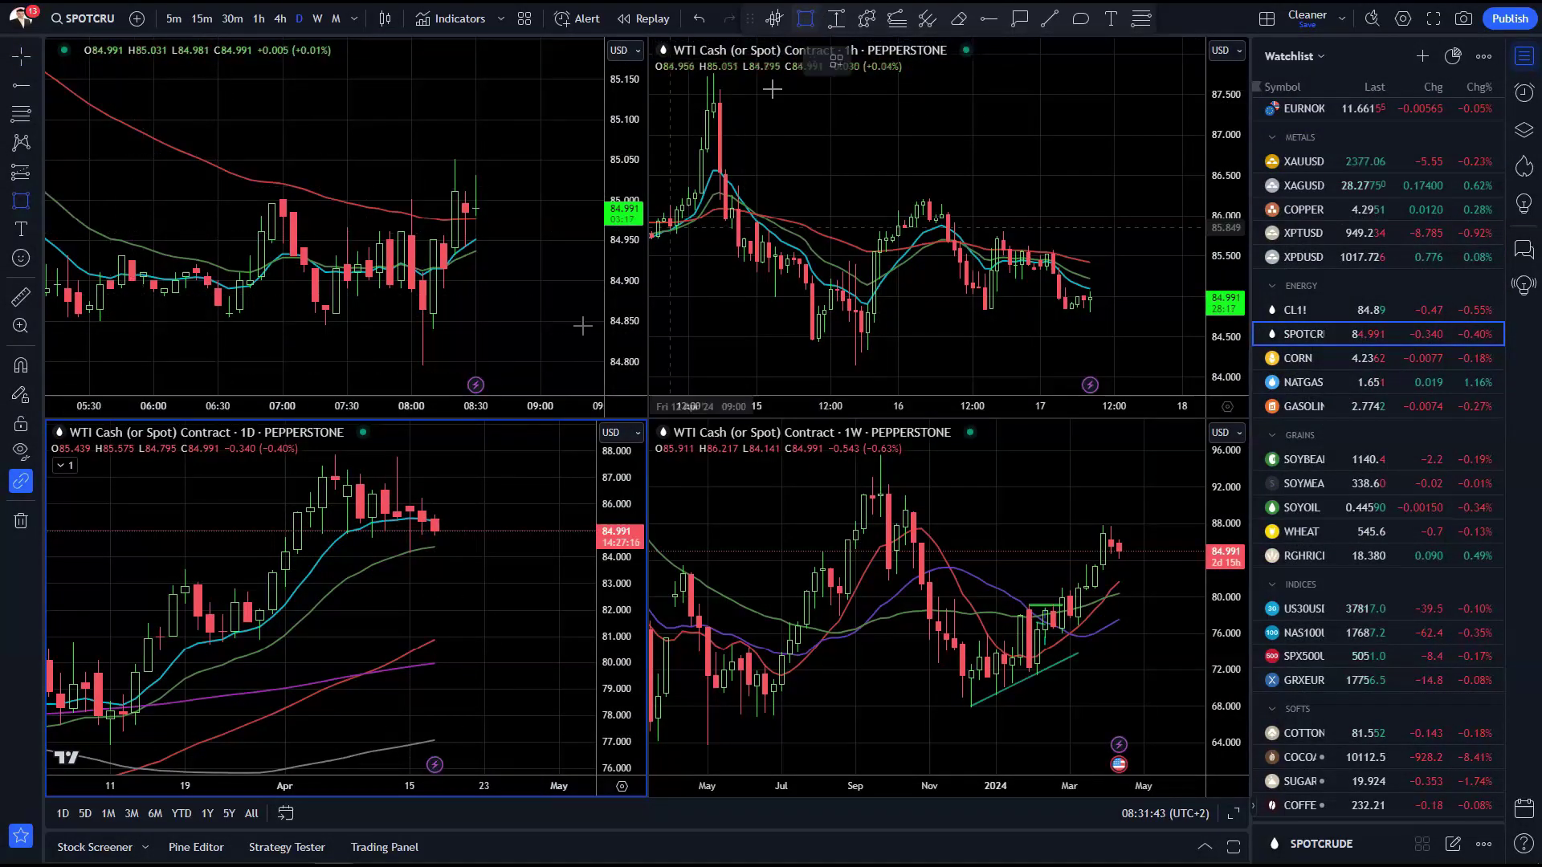
click(331, 455)
click(459, 551)
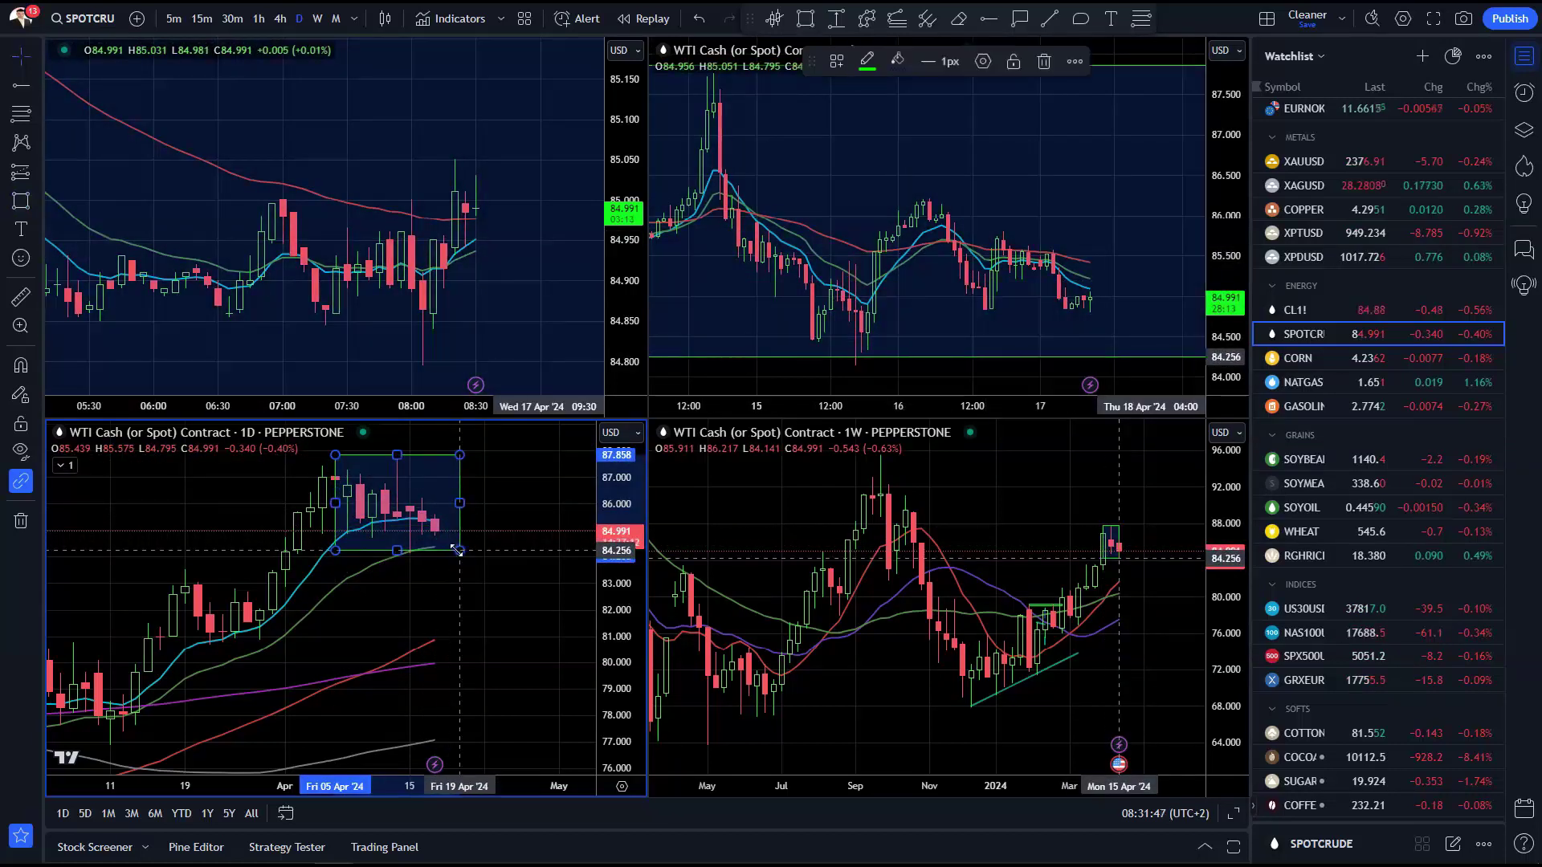
double_click(448, 551)
click(886, 572)
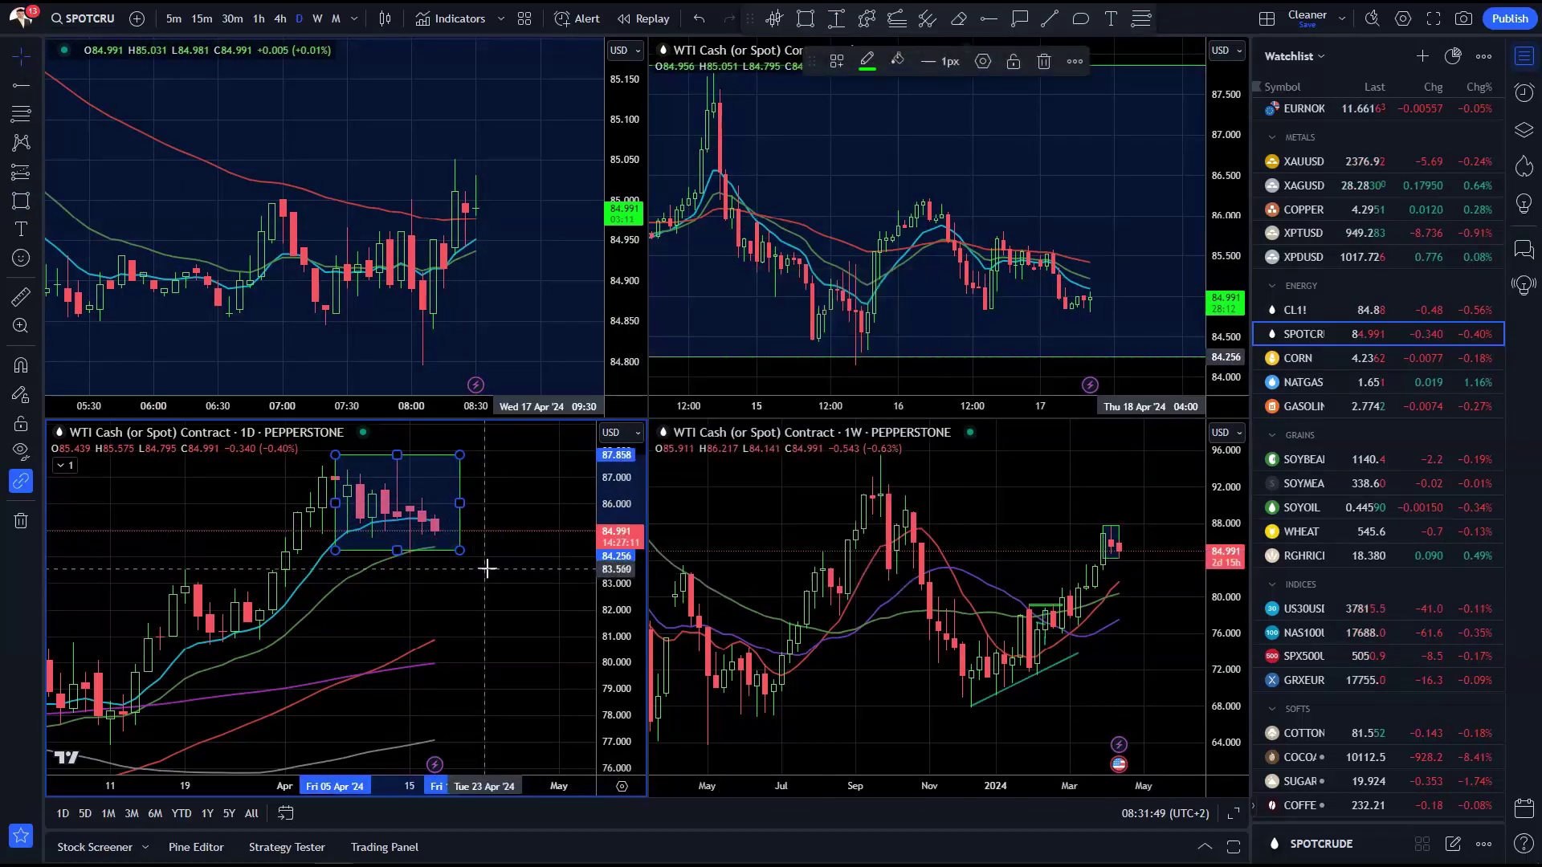
scroll(465, 558, up, 1)
drag(445, 551, 454, 552)
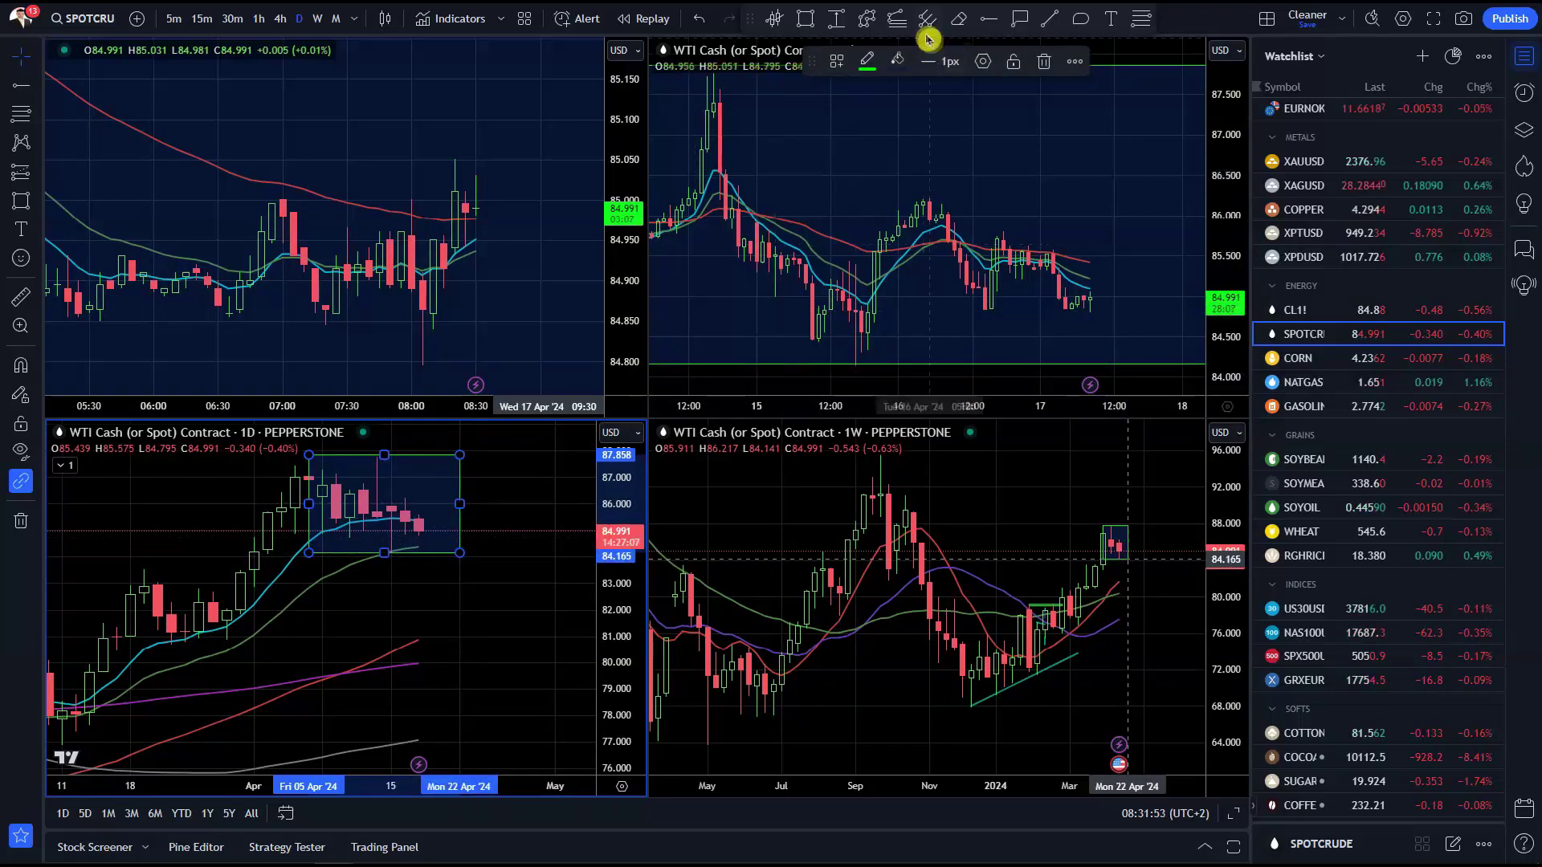
Draw a descending zigzag path from the latest daily candle down toward 81
click(866, 19)
click(432, 514)
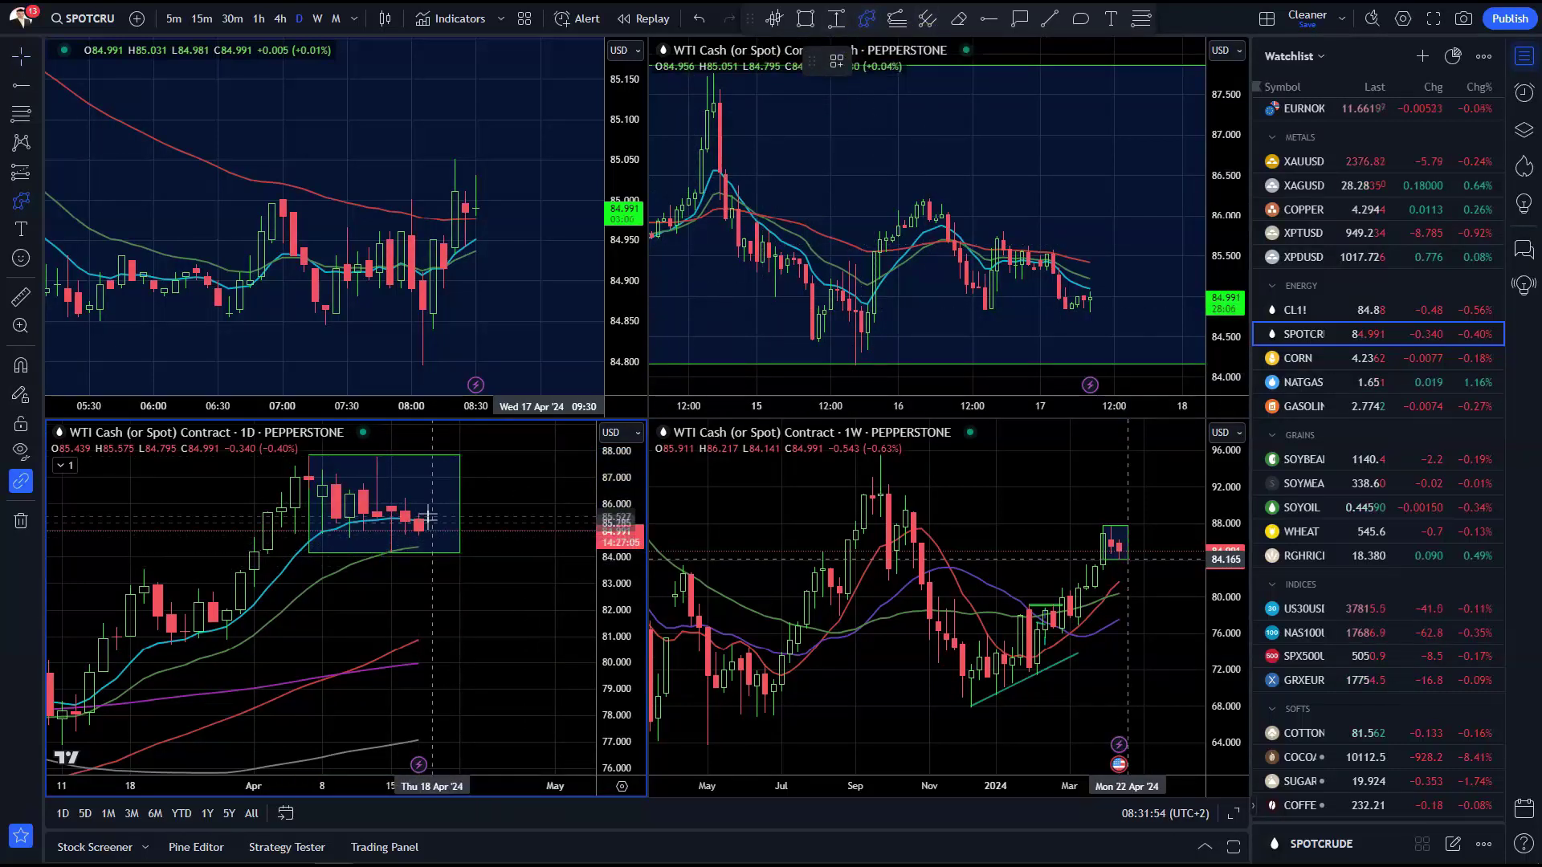
click(432, 573)
click(459, 546)
click(474, 579)
click(486, 572)
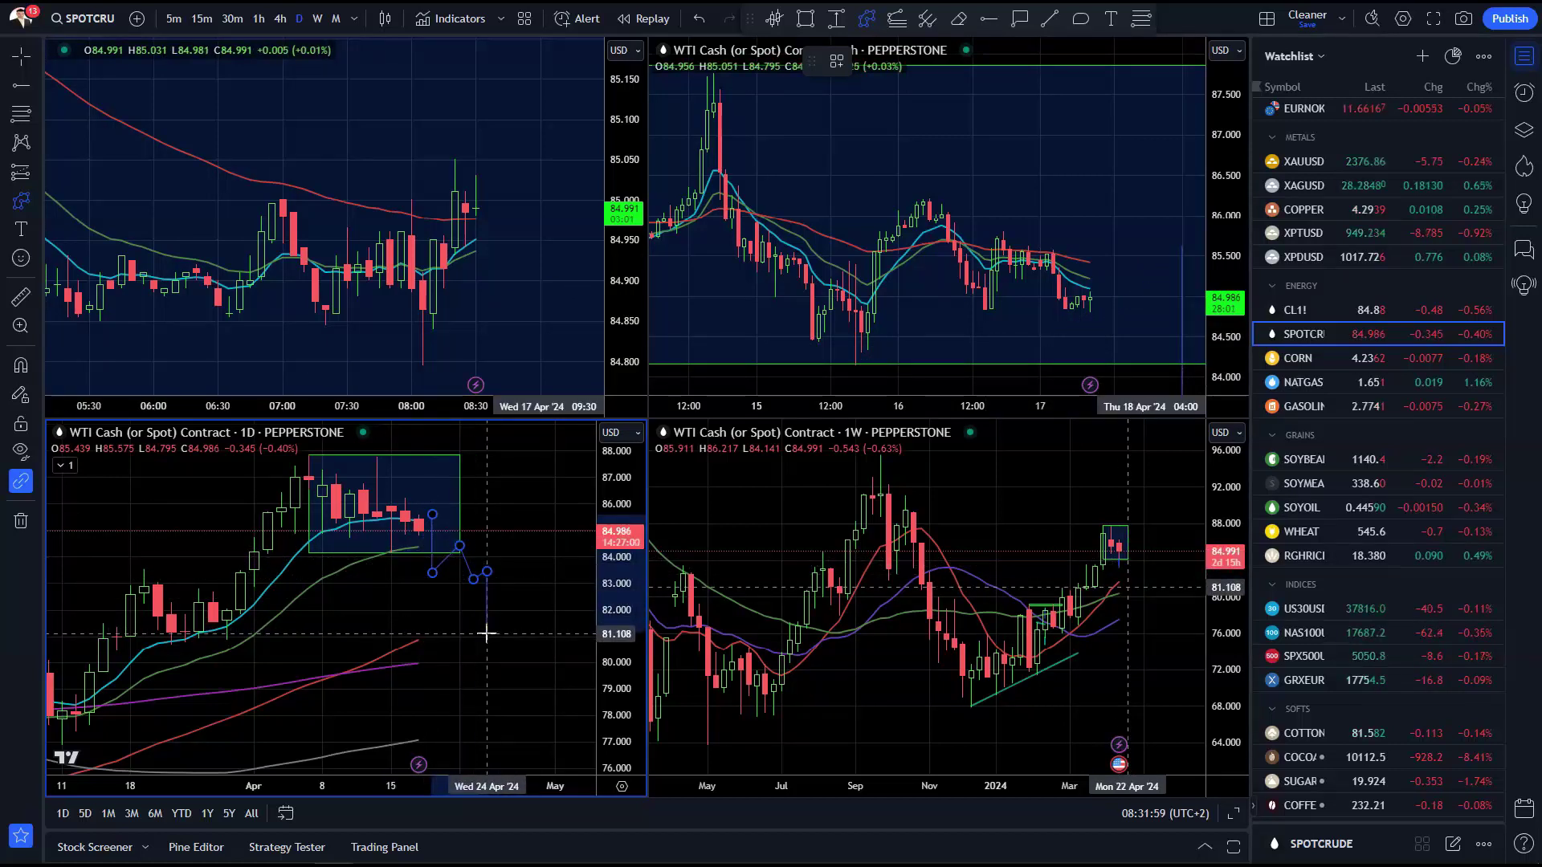
click(487, 634)
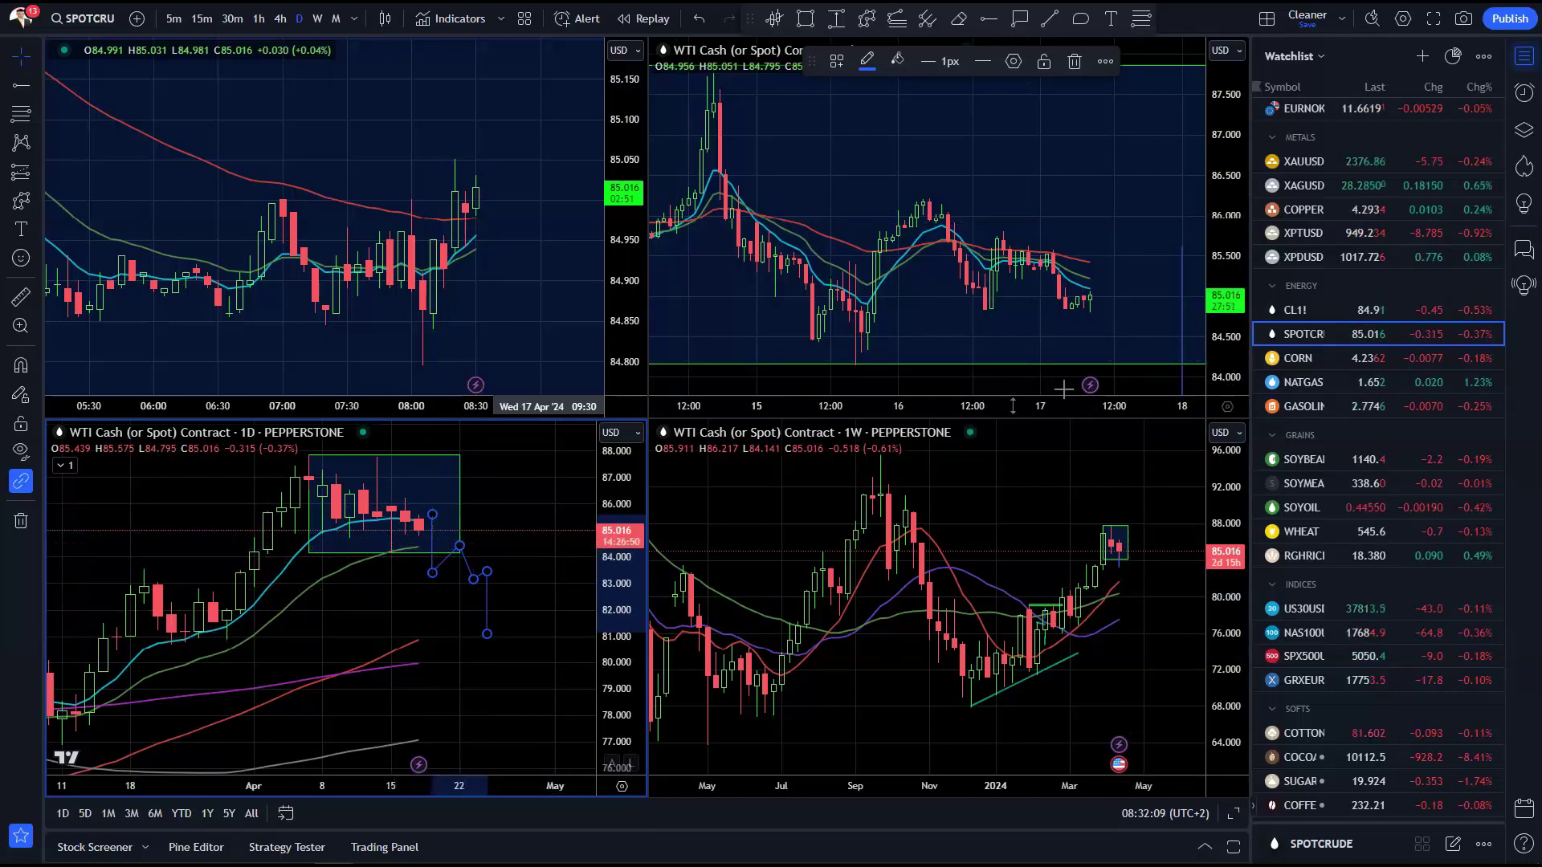
scroll(1335, 477, down, 3)
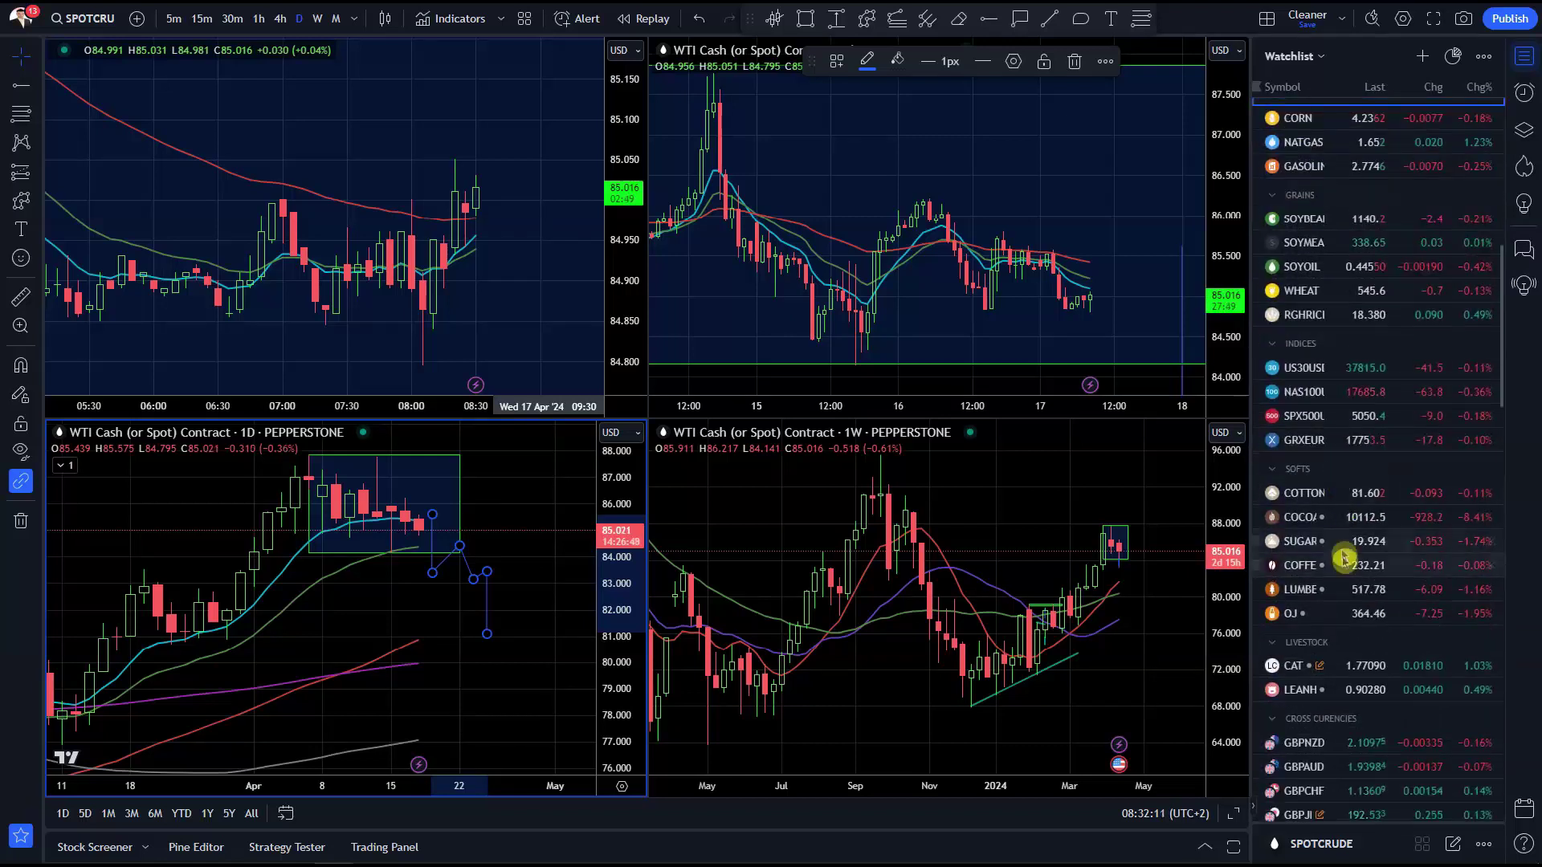
Load US Nas 100 into all four panes and shift the daily chart to lower prices
click(1352, 394)
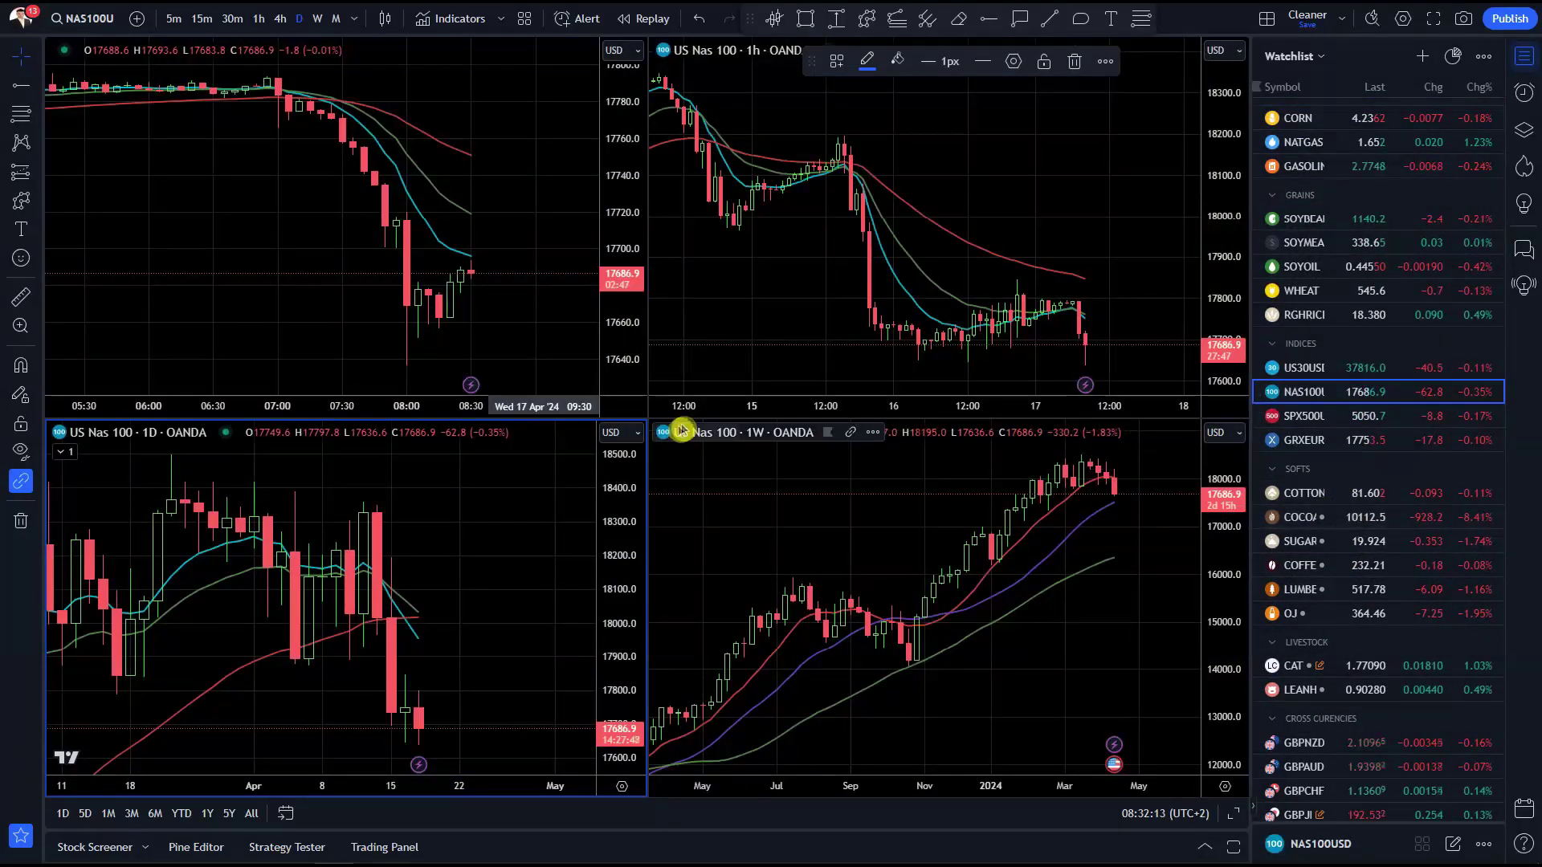
scroll(530, 579, down, 5)
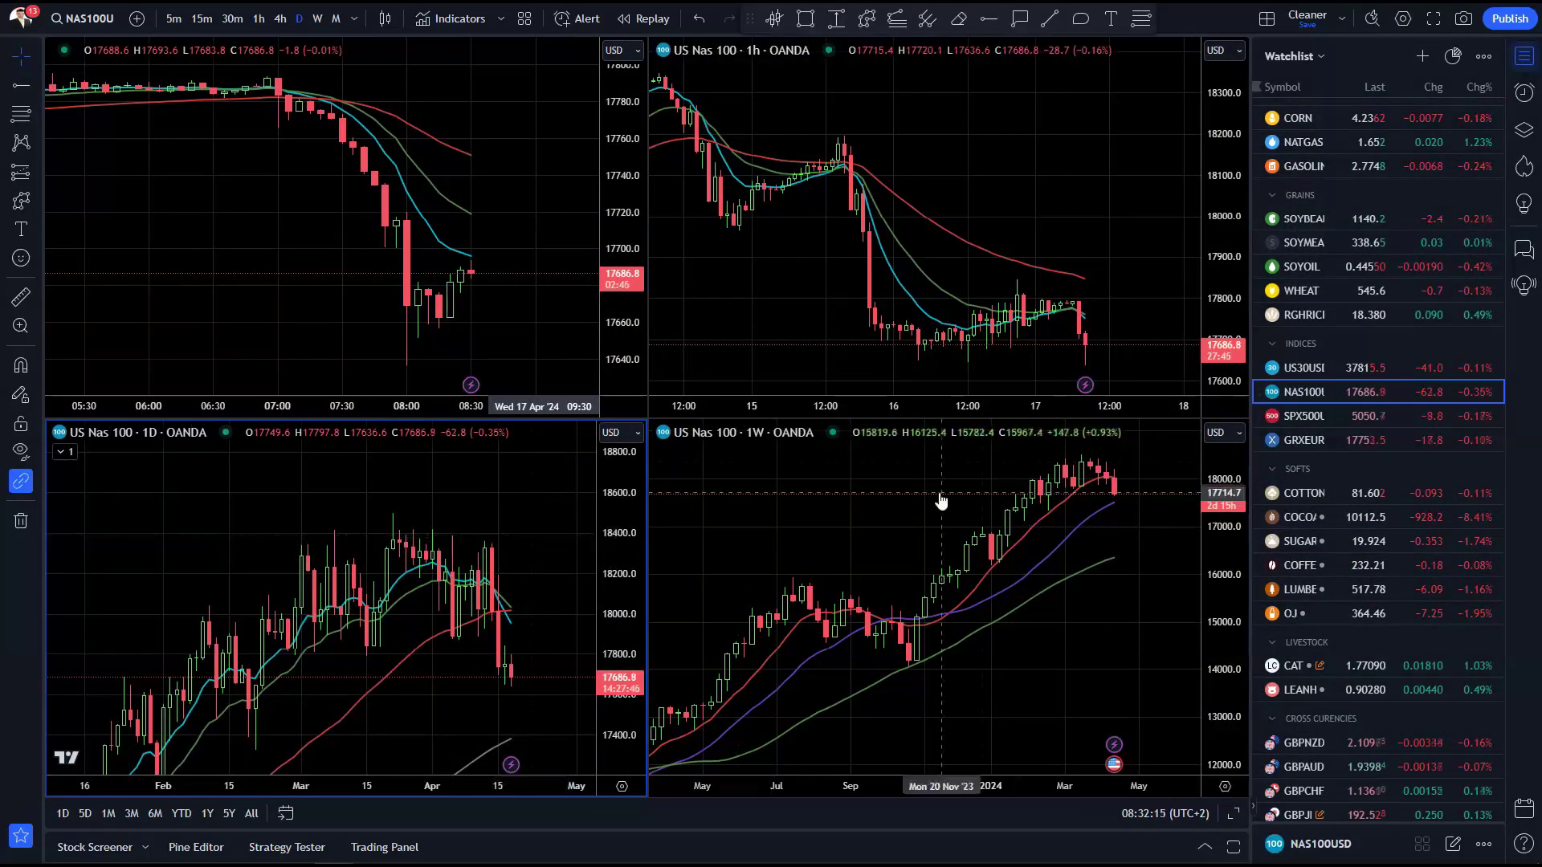
drag(450, 497, 468, 577)
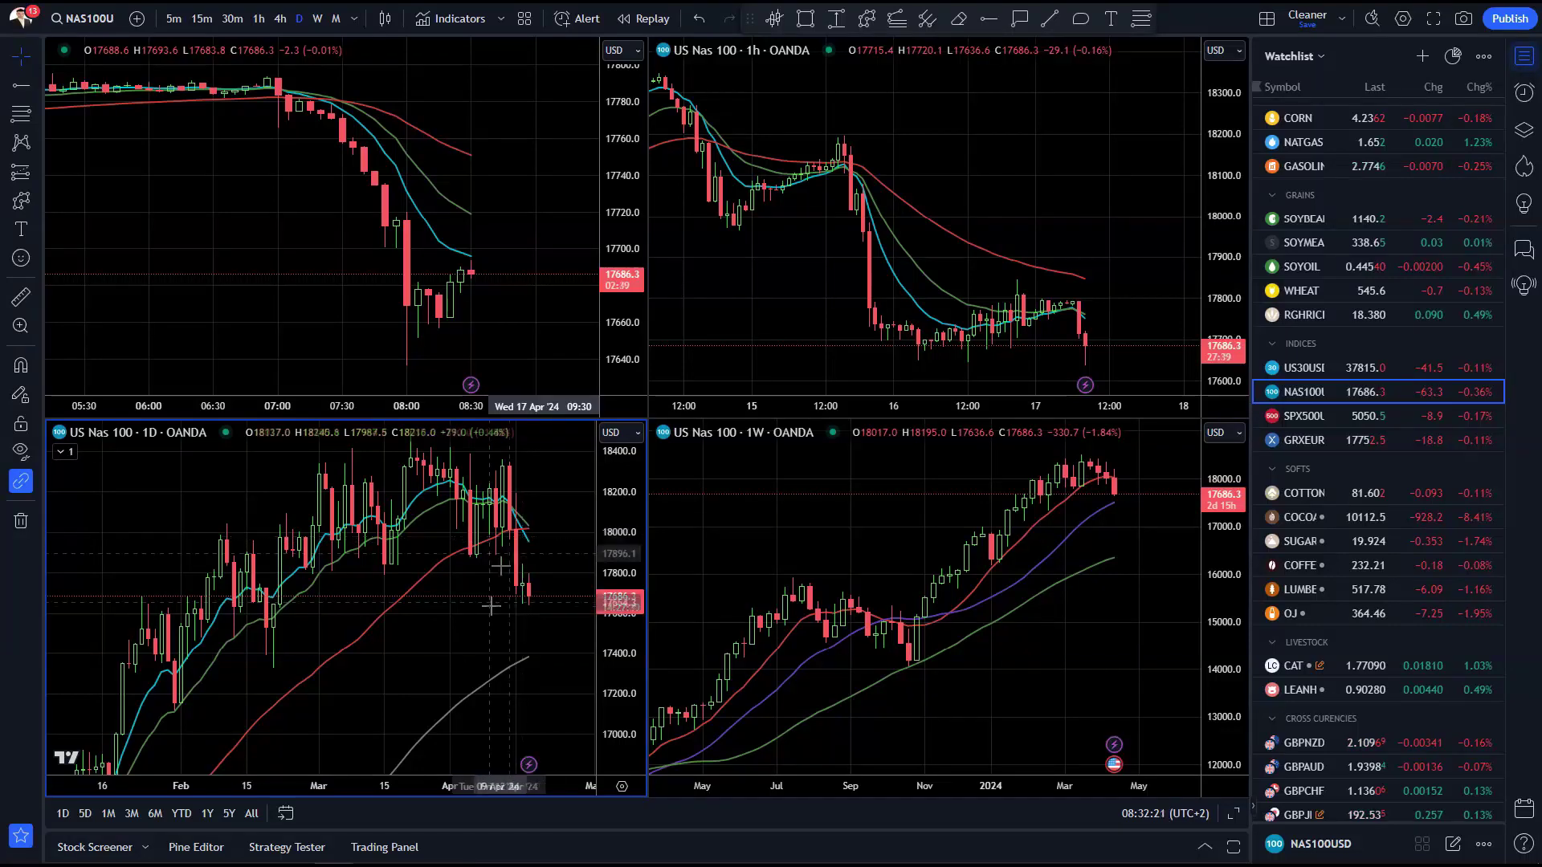
Place horizontal levels at 17162.7 and 17309.4 on the daily chart
click(987, 20)
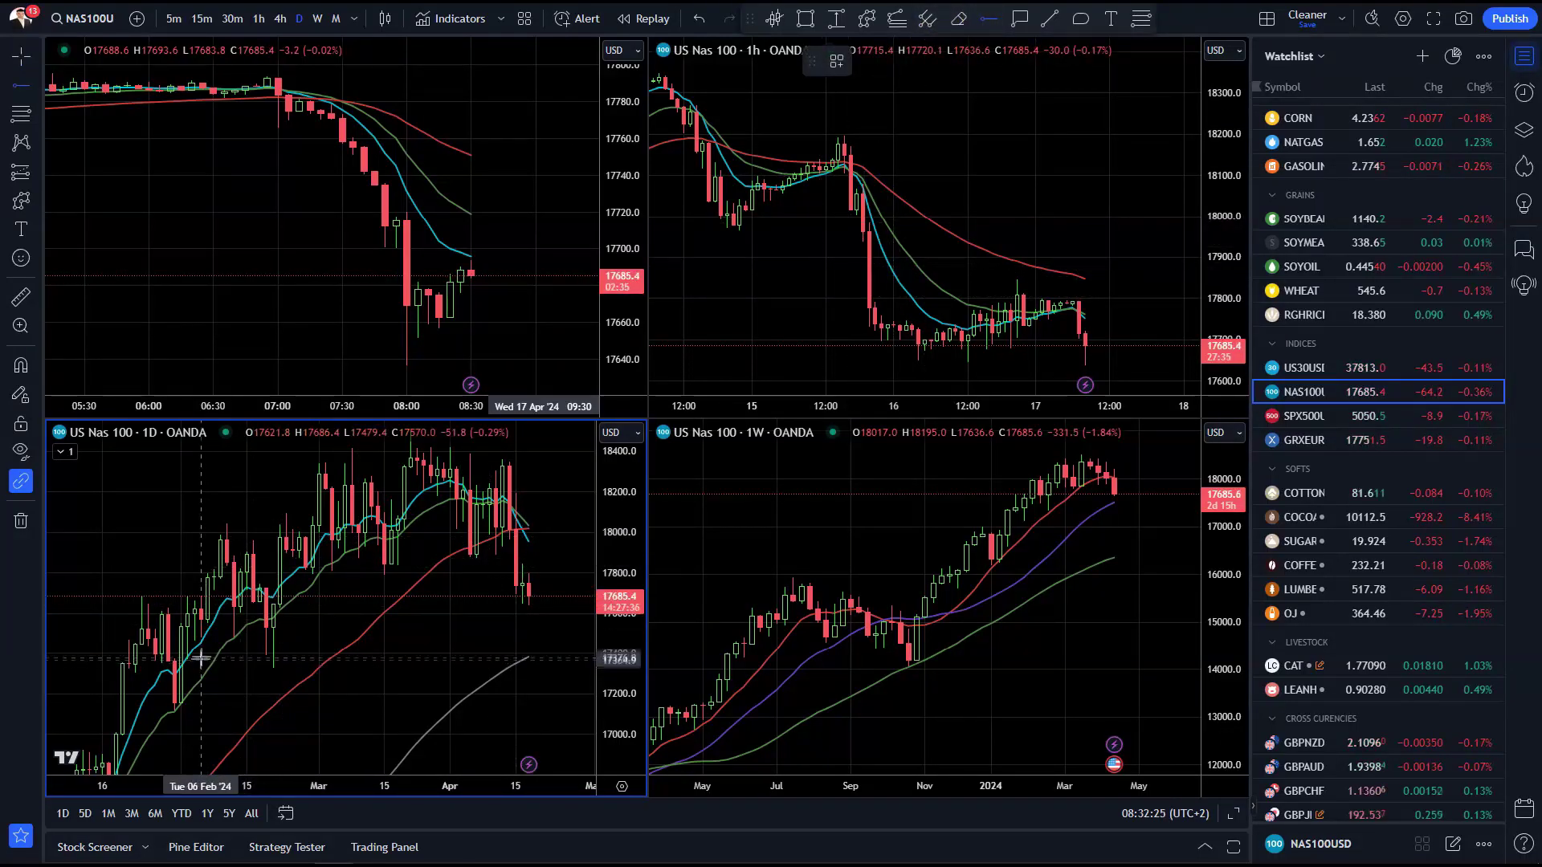
double_click(181, 702)
click(1039, 38)
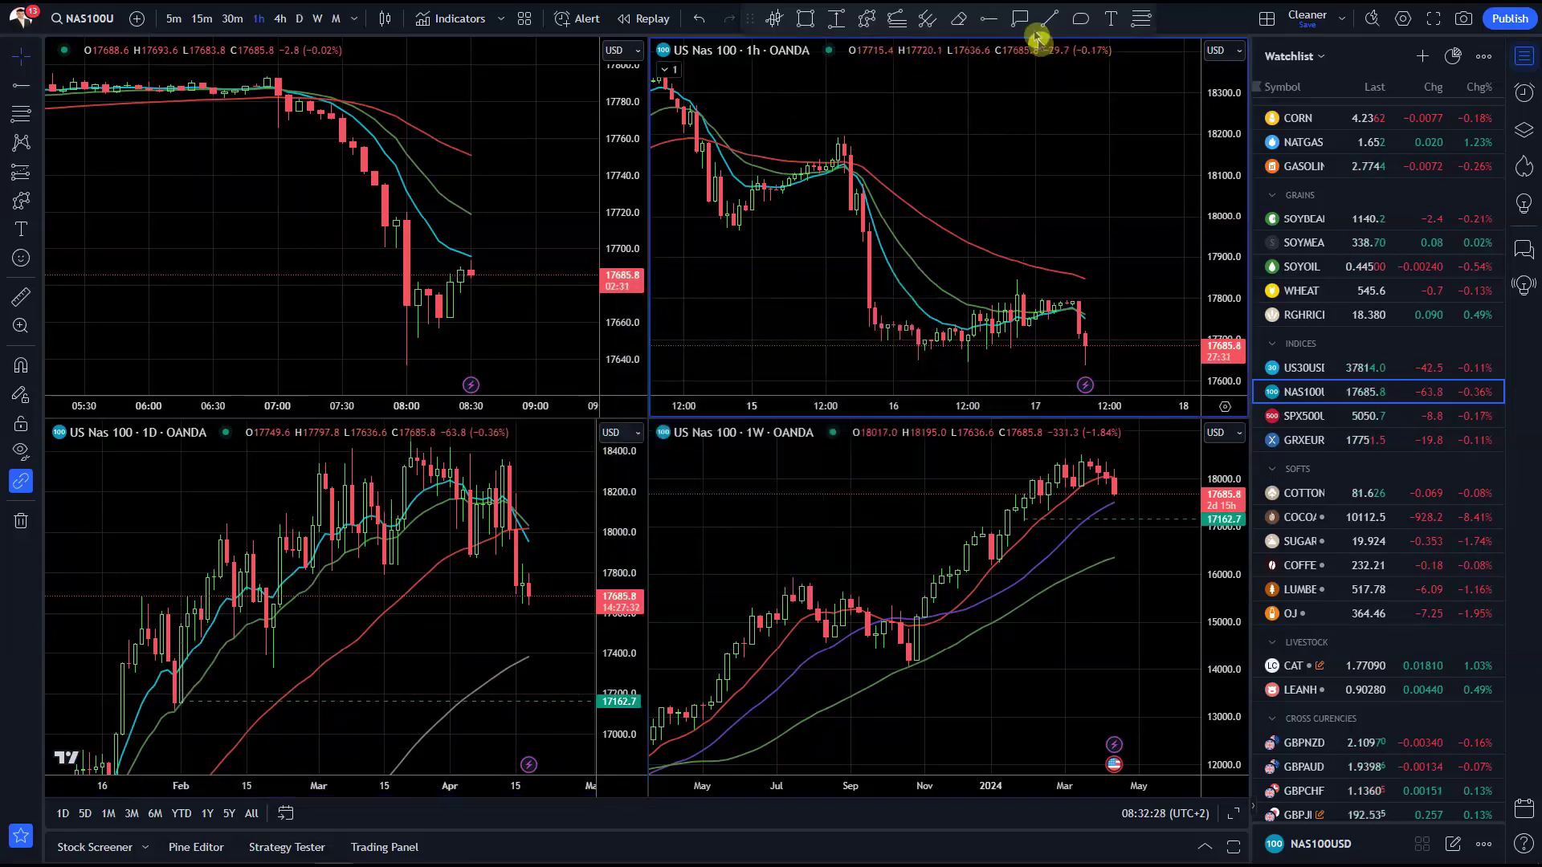
click(228, 672)
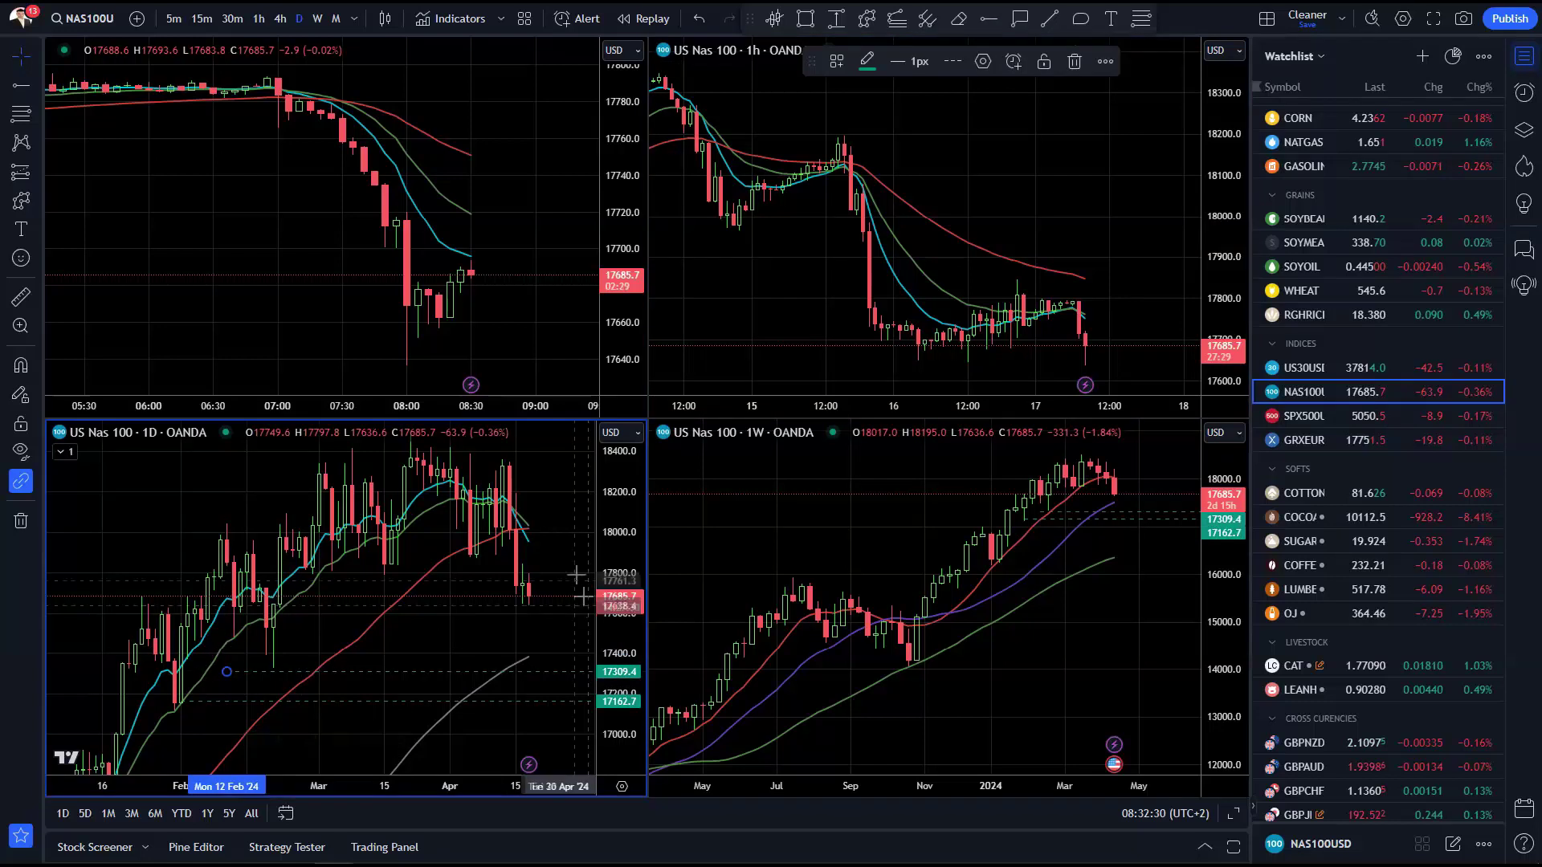
scroll(570, 499, down, 5)
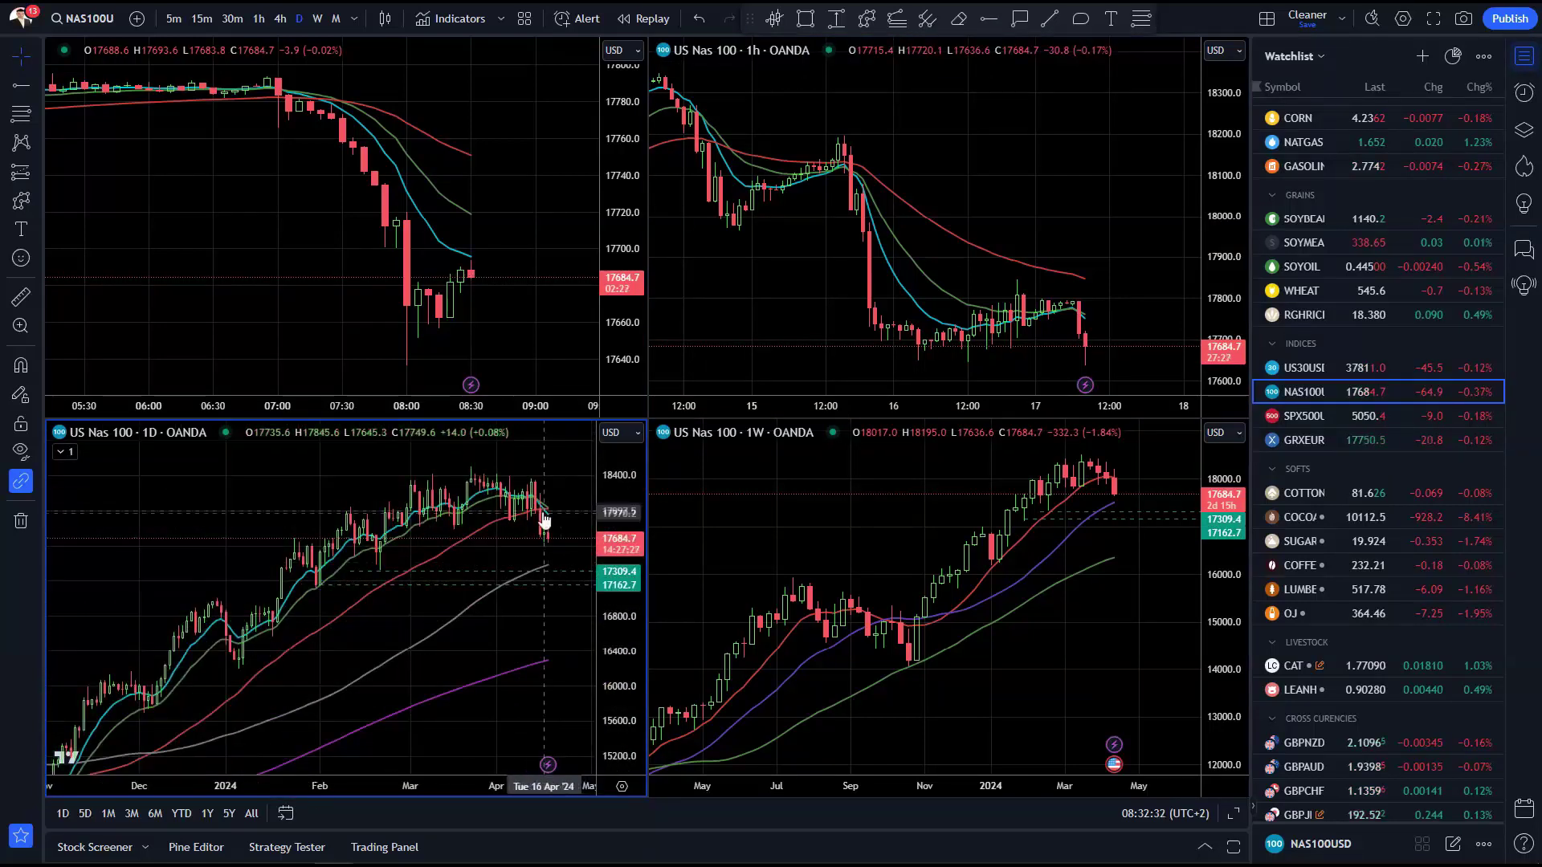